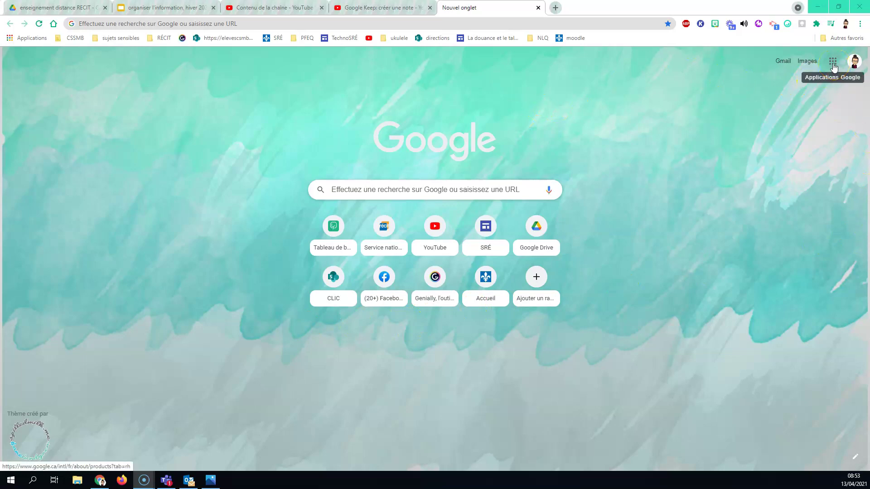
Try opening Google Keep from the Google apps grid.
left_click(833, 63)
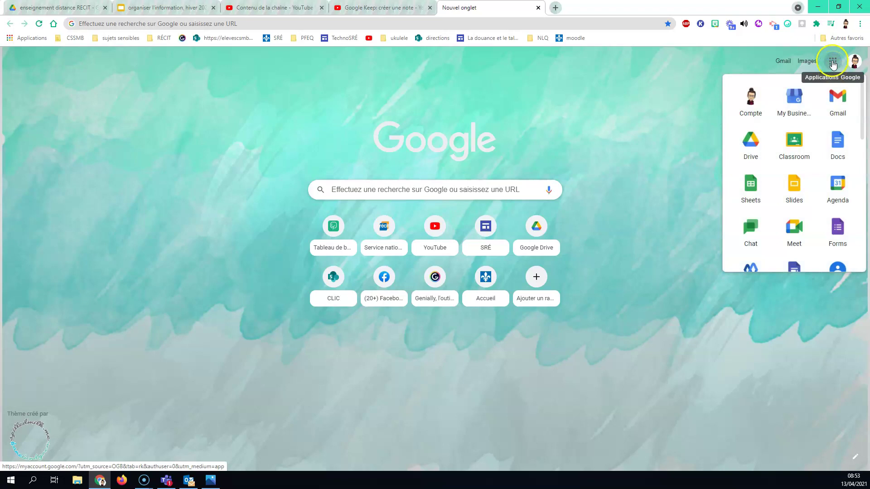
scroll(795, 140, "down", 1)
scroll(795, 149, "down", 5)
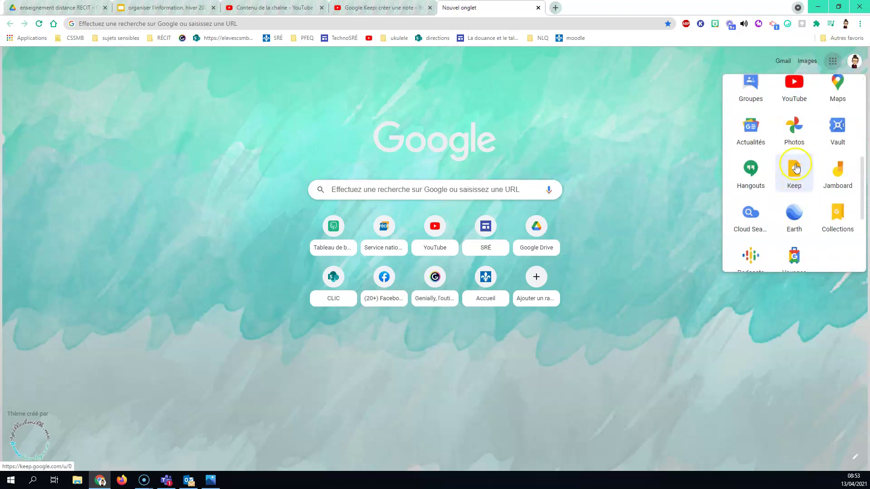
left_click(799, 173)
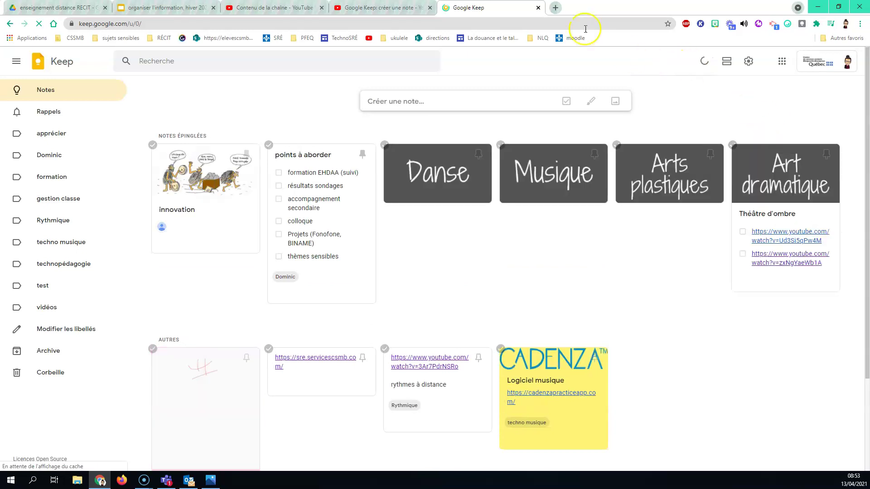
In a new tab, search for 'google keep' and open the Google Keep site.
left_click(555, 8)
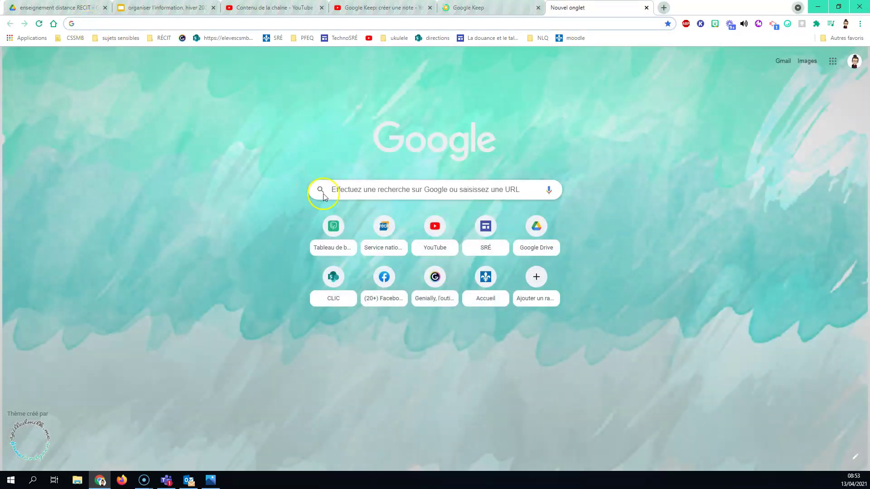
left_click(336, 188)
type("google keep")
key("Return")
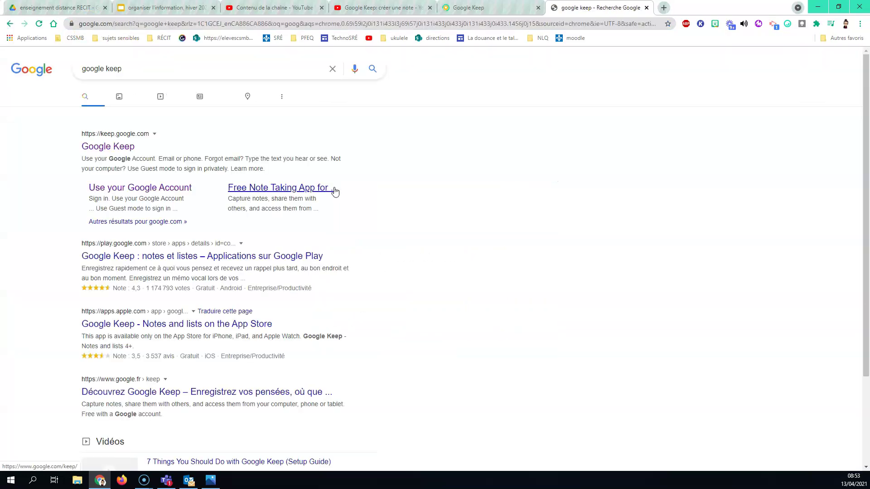
left_click(116, 147)
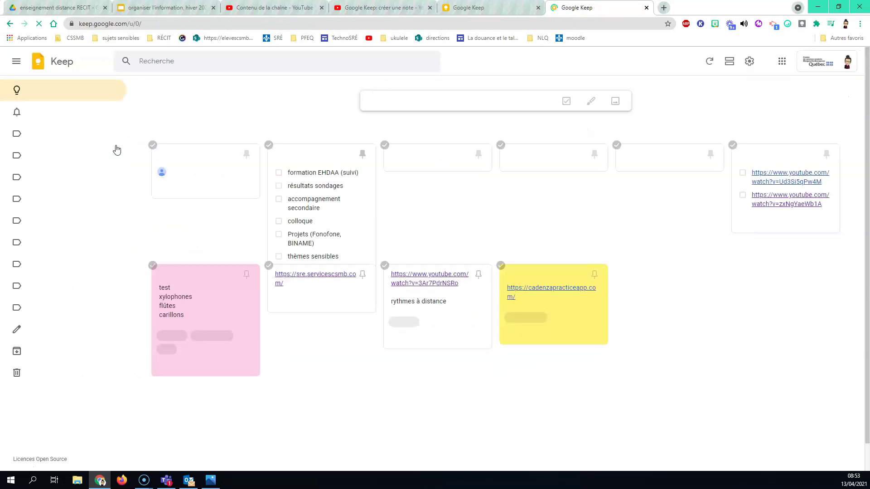
Scroll through the existing pinned and other notes, then open the 'Créer une note...' box.
left_click(463, 111)
mouse_move(517, 195)
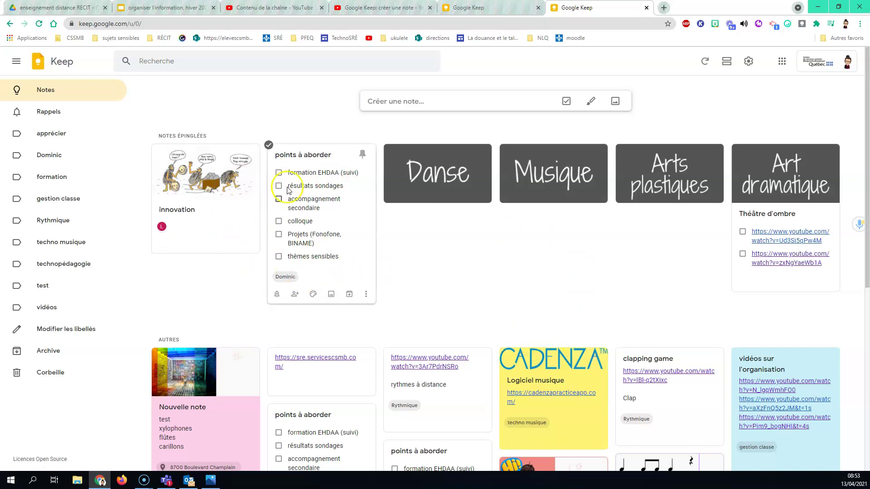
scroll(682, 317, "down", 3)
scroll(686, 343, "down", 4)
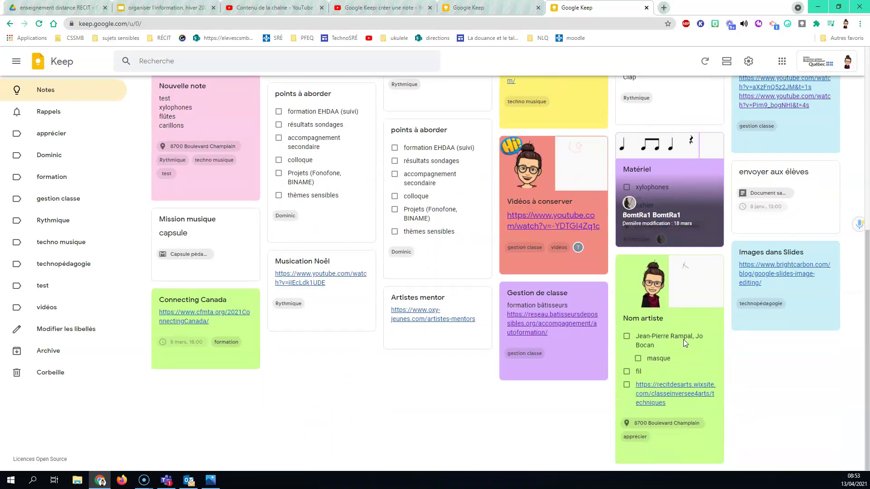
scroll(394, 260, "up", 7)
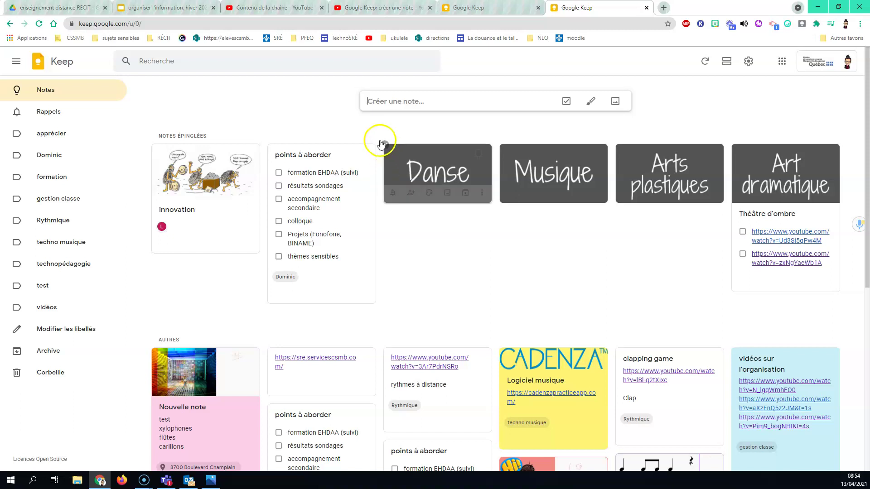
left_click(377, 101)
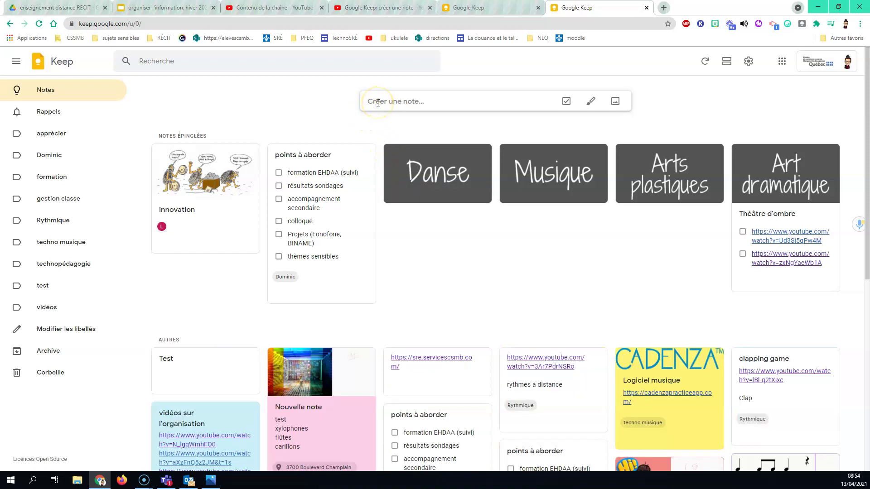
Title the new note 'Test' and write 'musique' in its body.
left_click(383, 102)
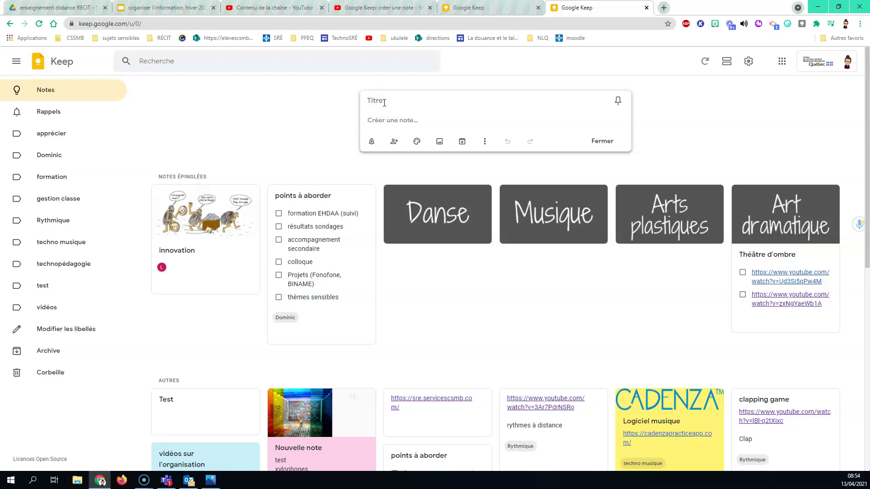
type("Test")
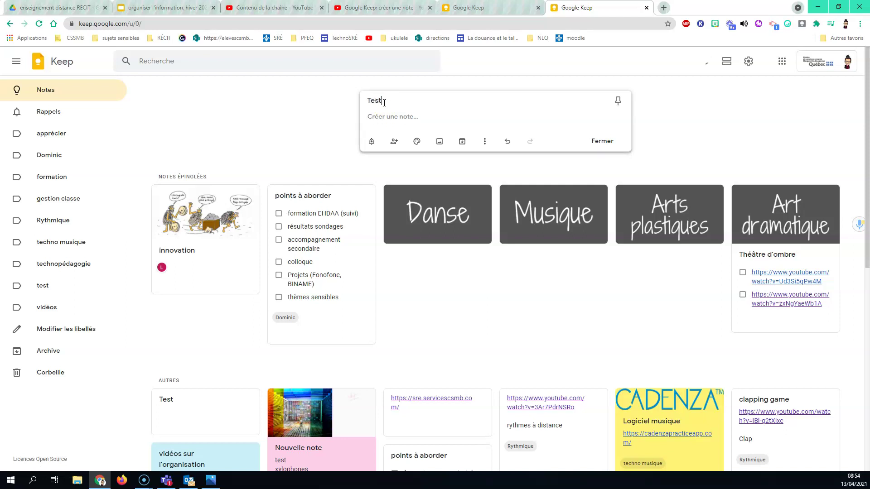
left_click(393, 117)
type("musique")
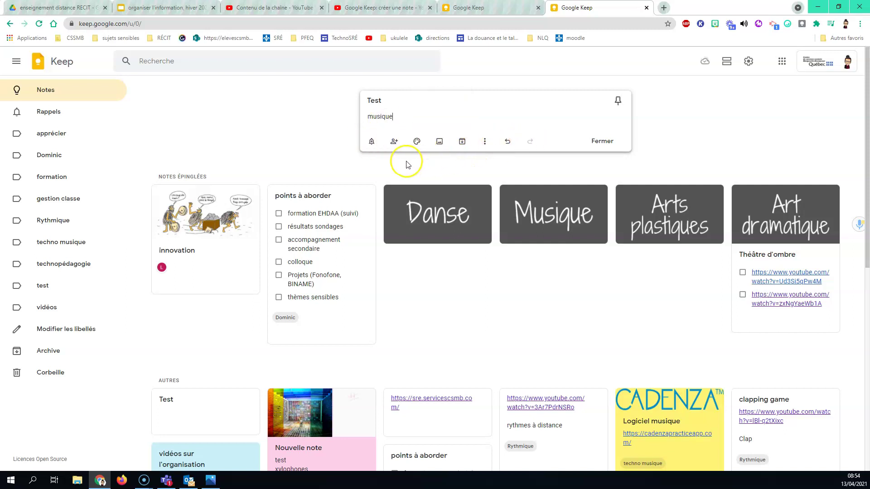
Set the note's reminder to tomorrow morning and look at the date picker.
left_click(371, 142)
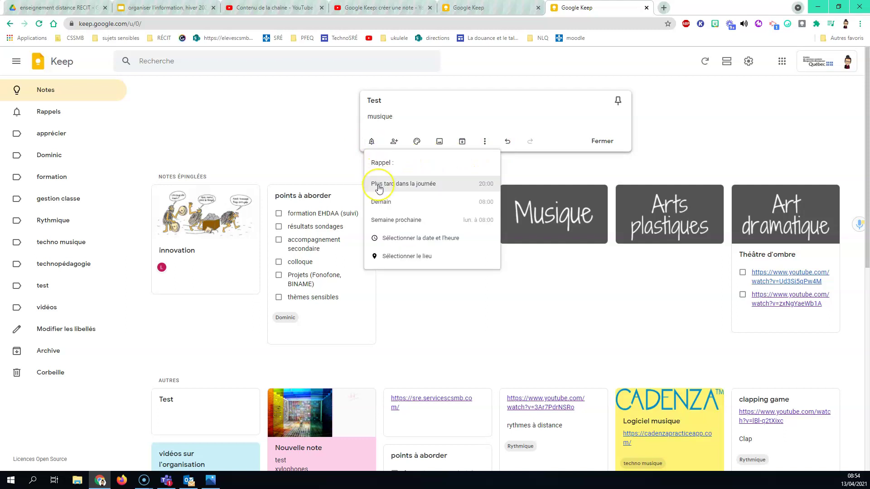
left_click(381, 199)
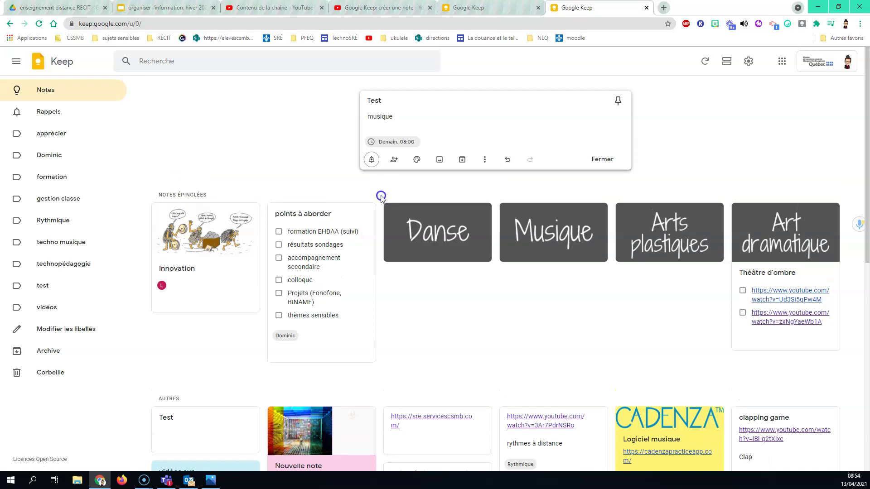
left_click(371, 160)
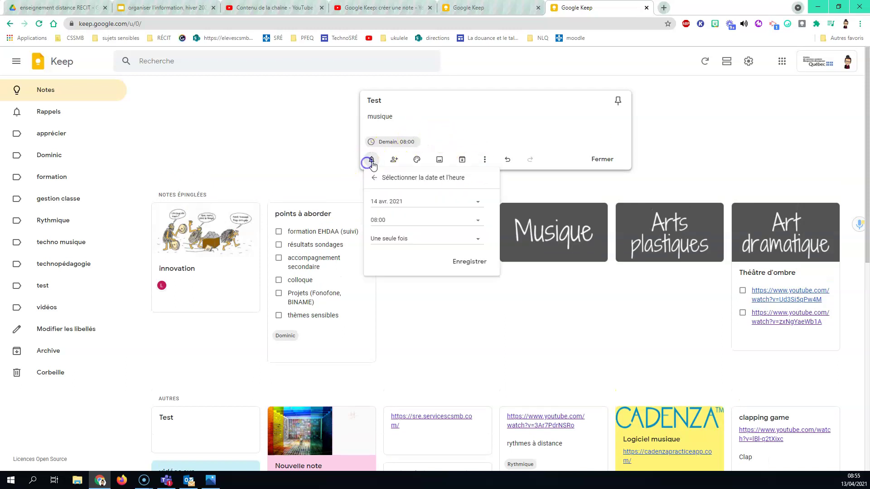
left_click(401, 200)
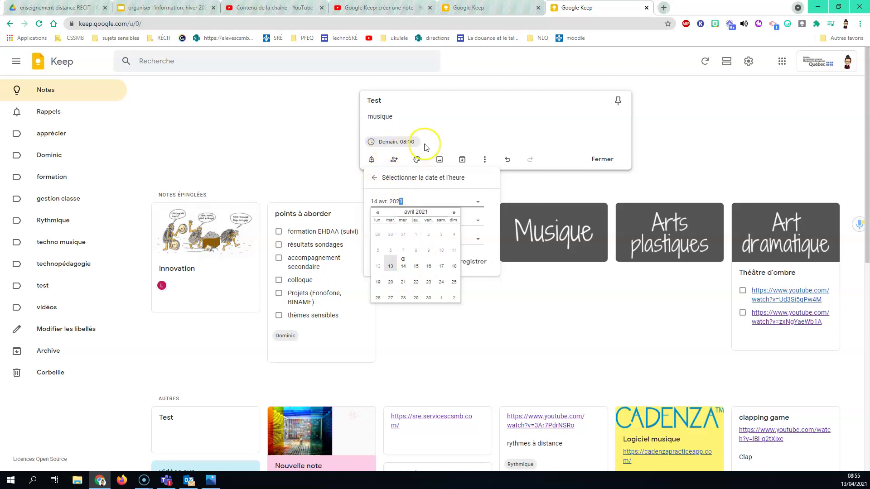
left_click(375, 179)
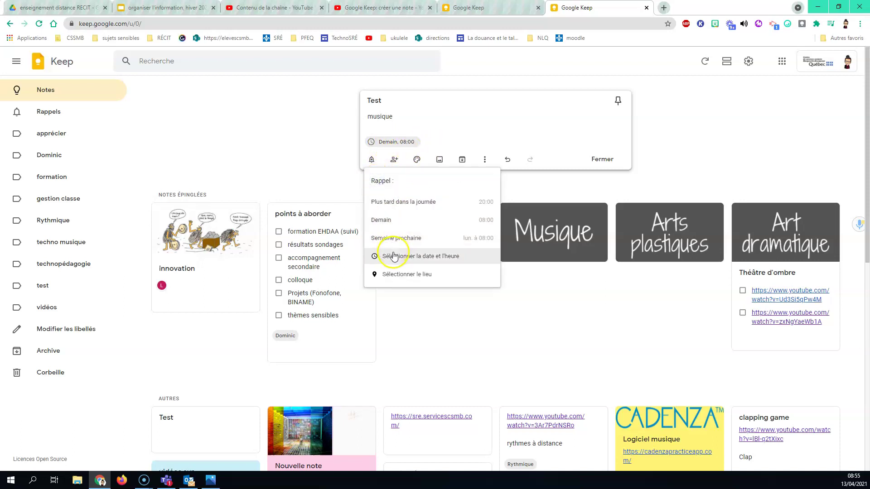
Switch to a place reminder at the suggested '8700 boul' street address and save it.
left_click(396, 275)
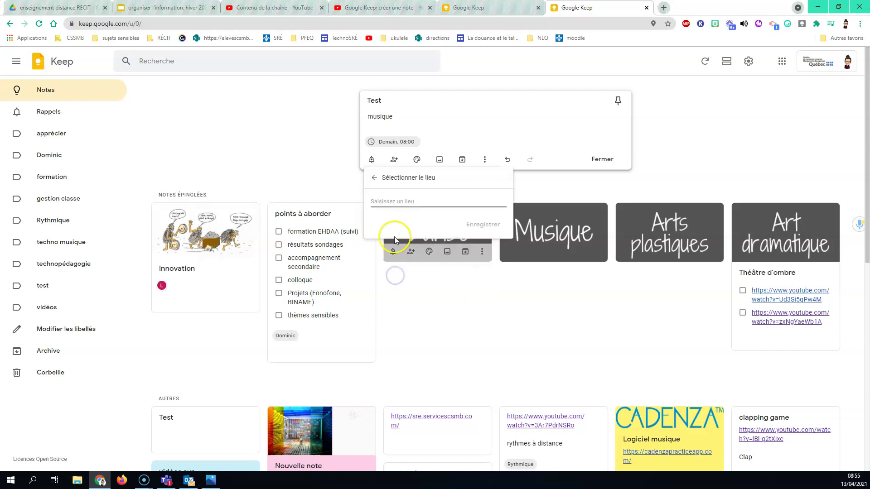
type("87")
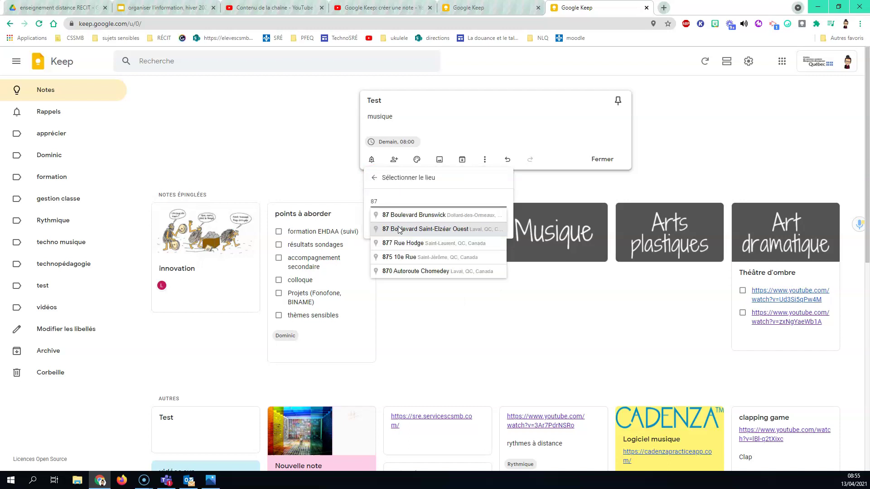
type("00")
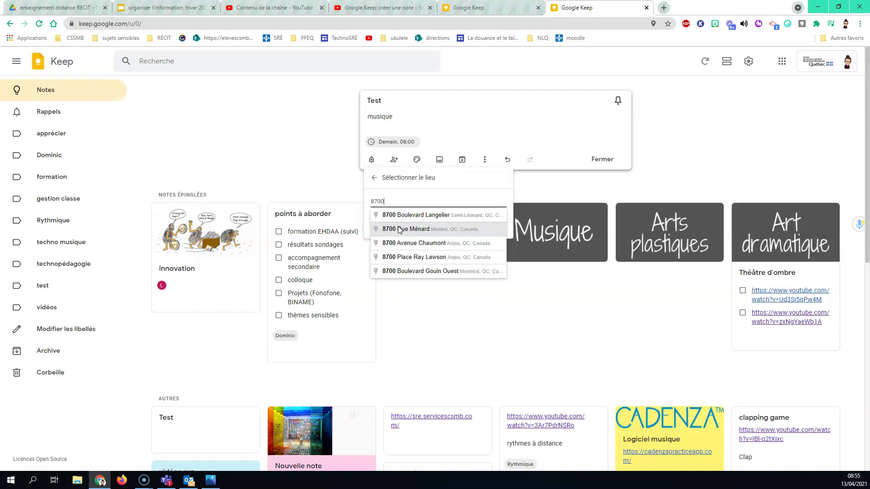
type(" boul")
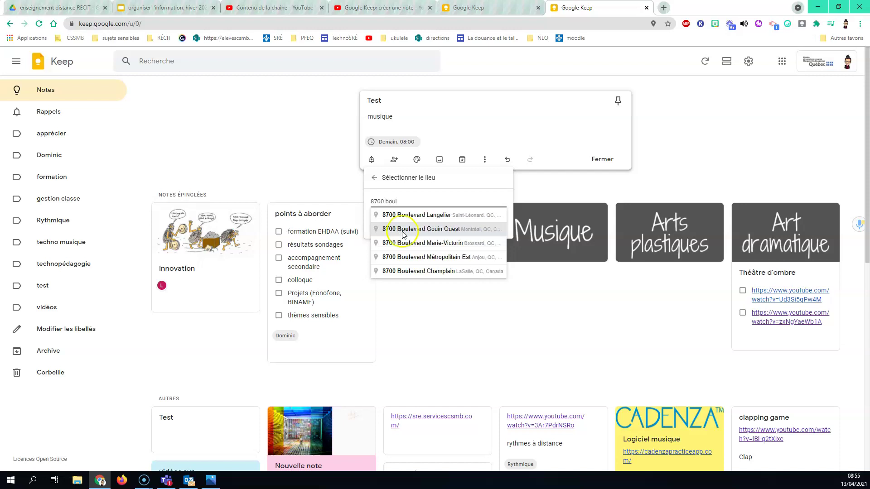
left_click(421, 270)
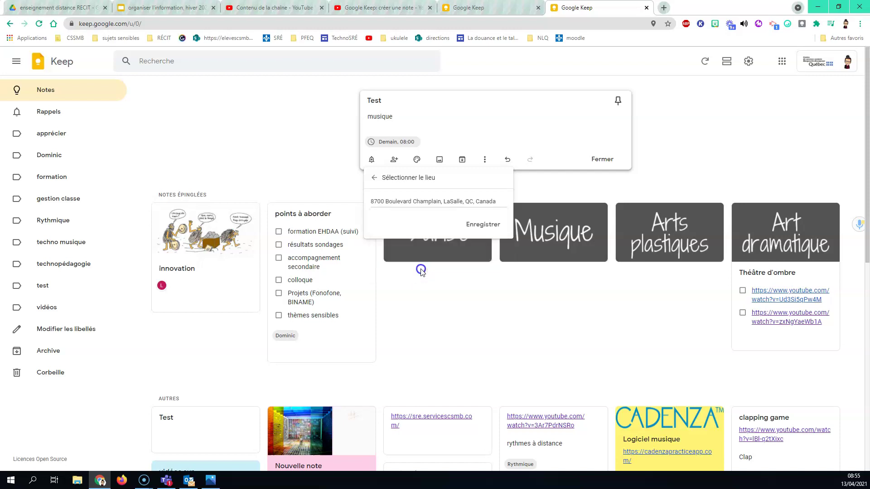
left_click(477, 222)
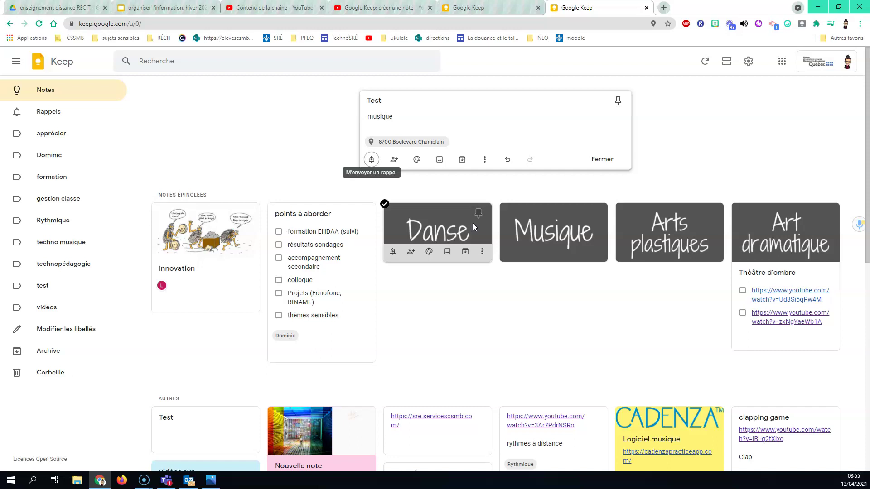
Open the collaborator panel from the Test note's toolbar.
left_click(394, 161)
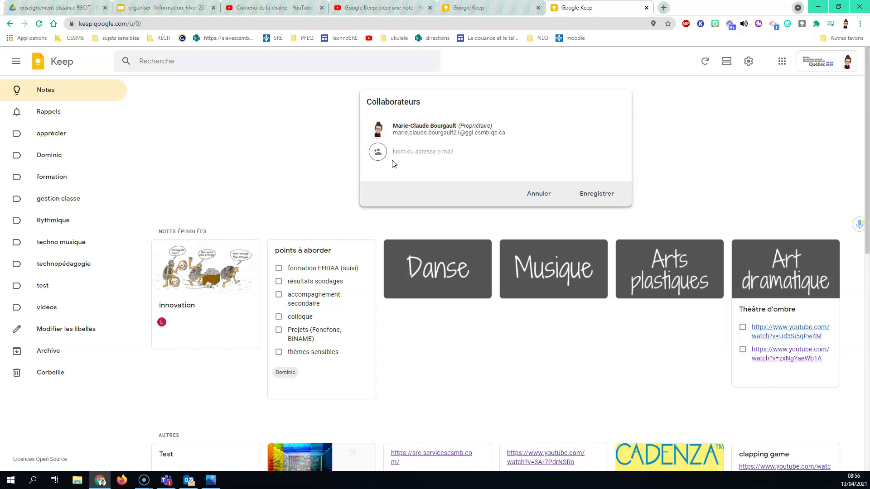
Start typing a collaborator's name, erase it, and cancel without sharing the note.
type("luc")
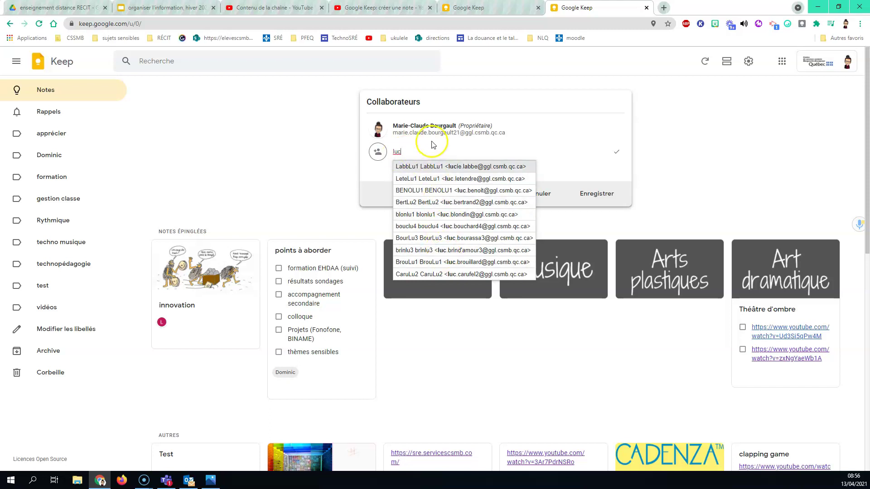
left_click(411, 149)
key("BackSpace")
key("BackSpace")
key("BackSpace")
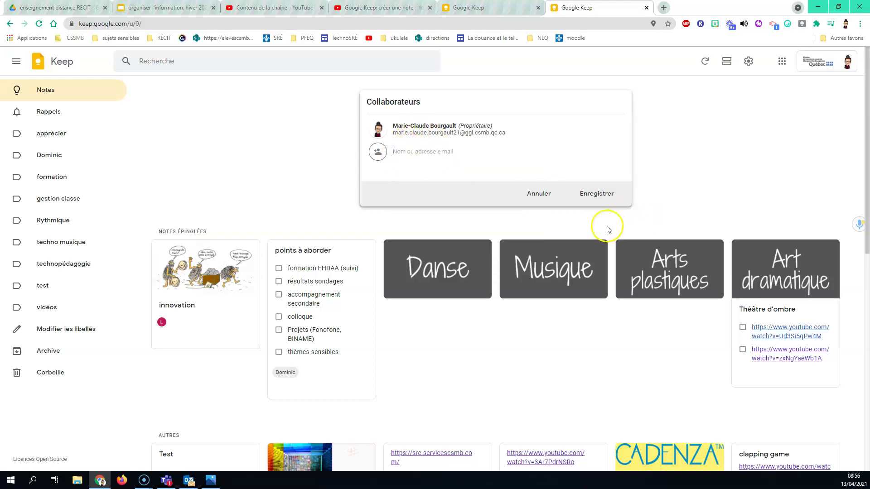
left_click(542, 199)
mouse_move(417, 161)
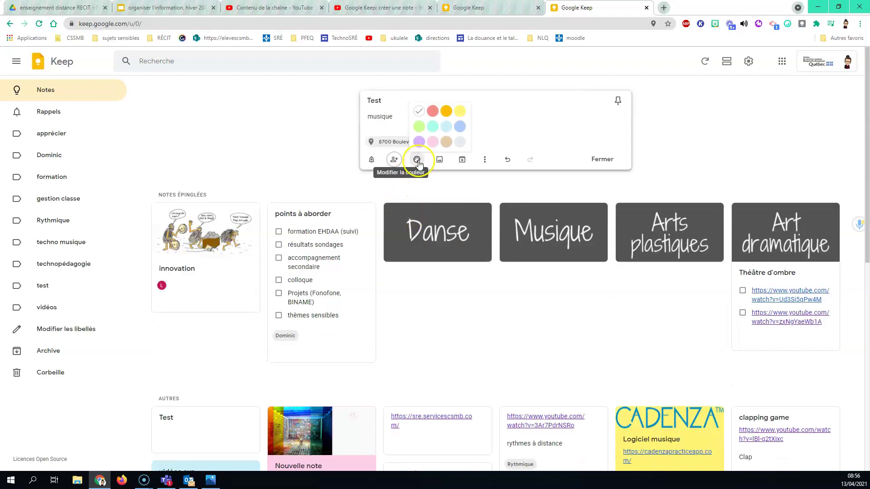
Colour the Test note red, then pink, then reset it to default white.
left_click(433, 112)
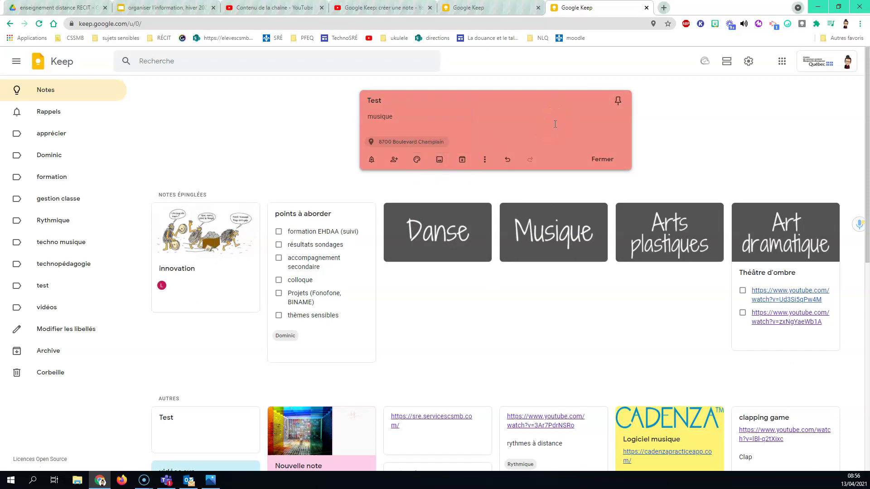
scroll(566, 206, "down", 6)
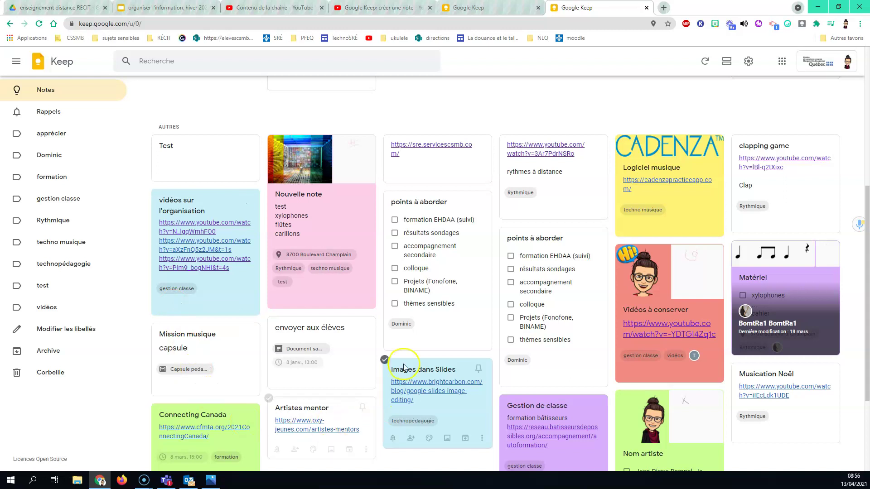
scroll(363, 308, "down", 2)
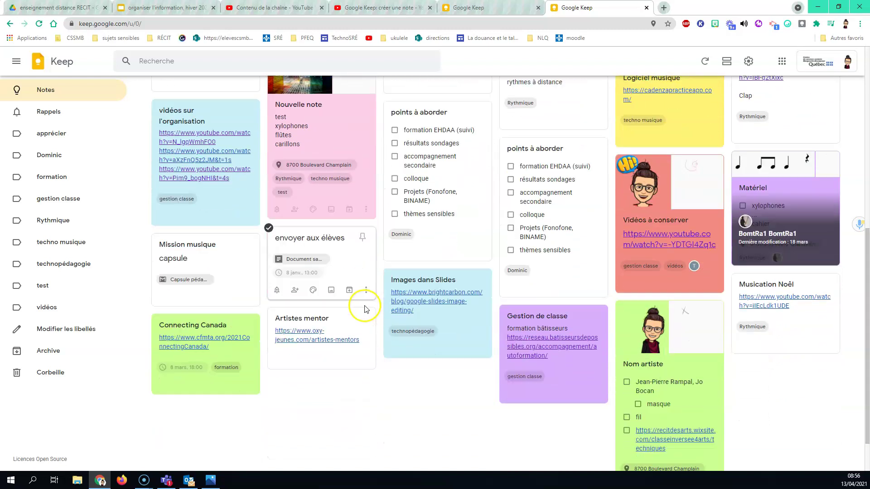
scroll(361, 308, "up", 4)
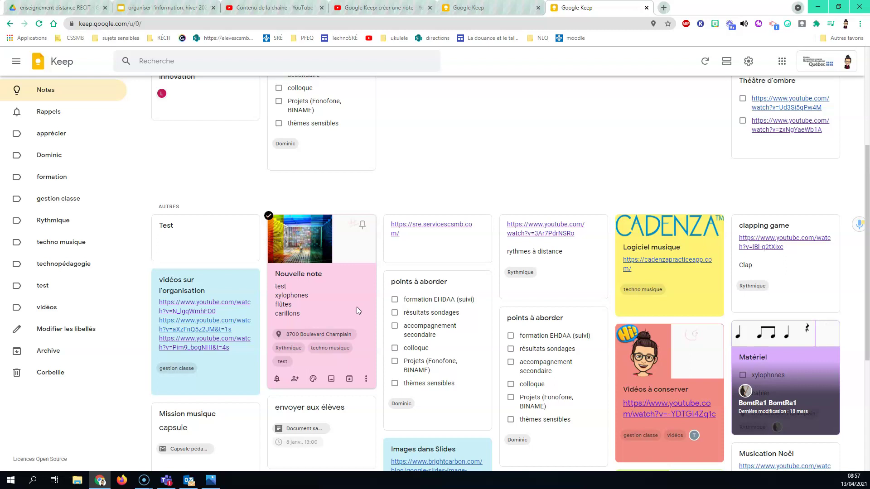
scroll(357, 306, "up", 3)
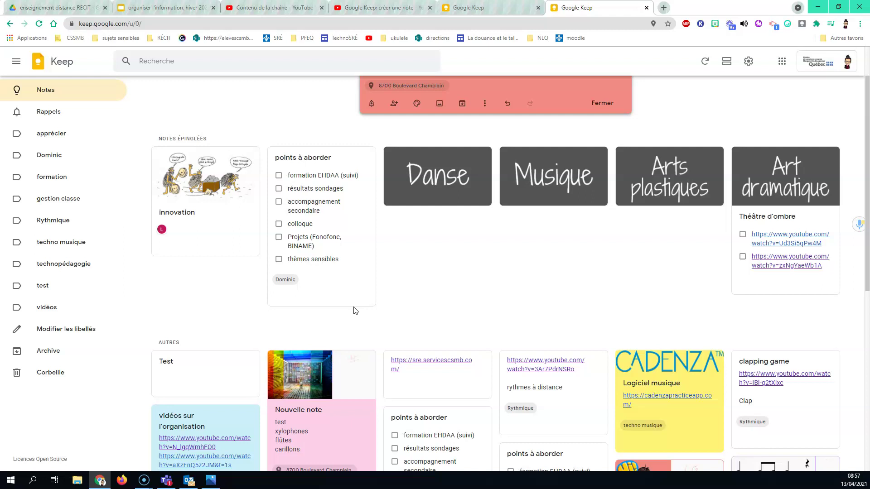
scroll(353, 311, "up", 1)
mouse_move(420, 160)
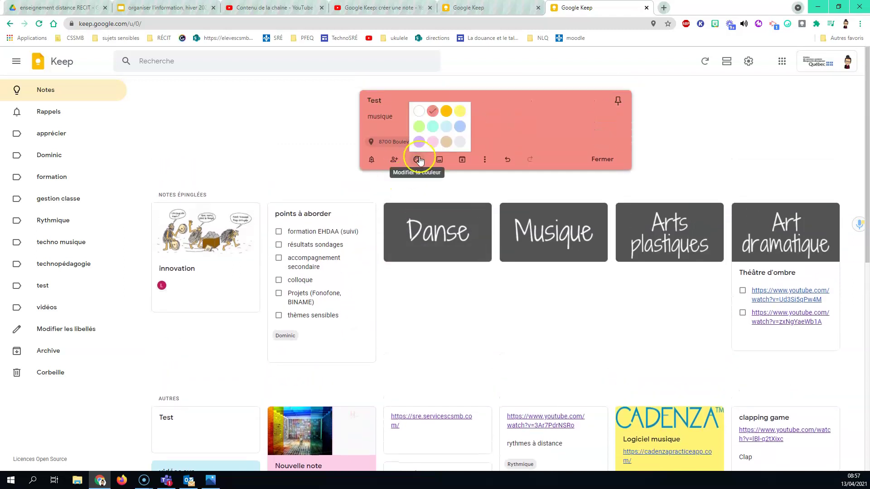
left_click(433, 142)
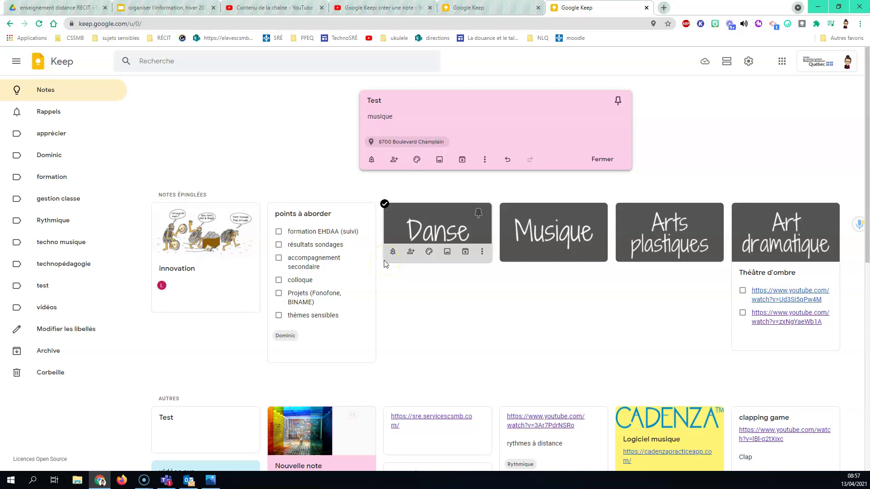
mouse_move(417, 161)
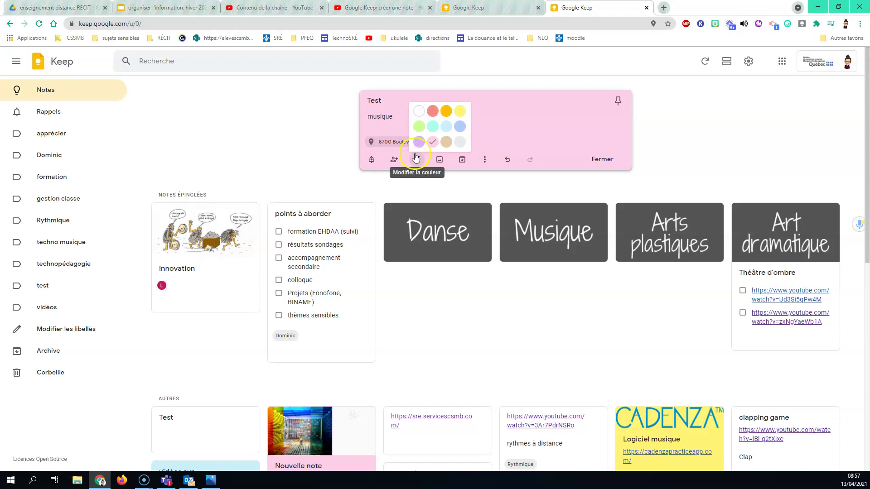
left_click(419, 112)
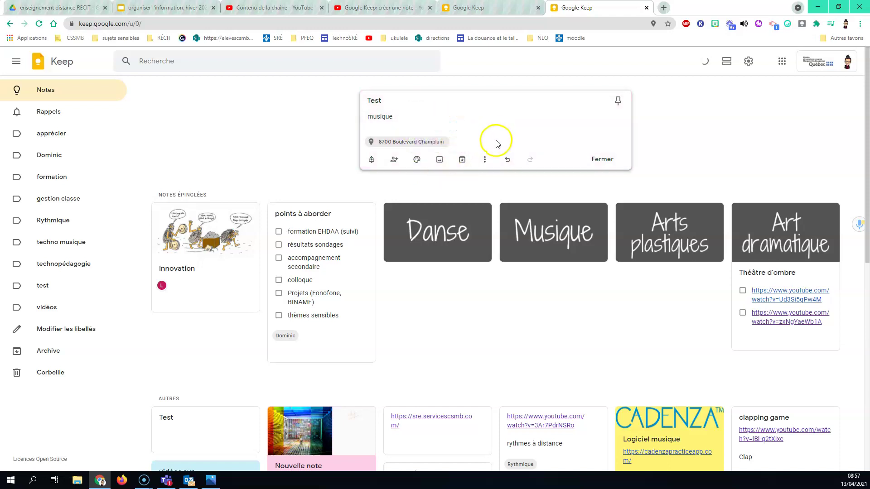
left_click(439, 161)
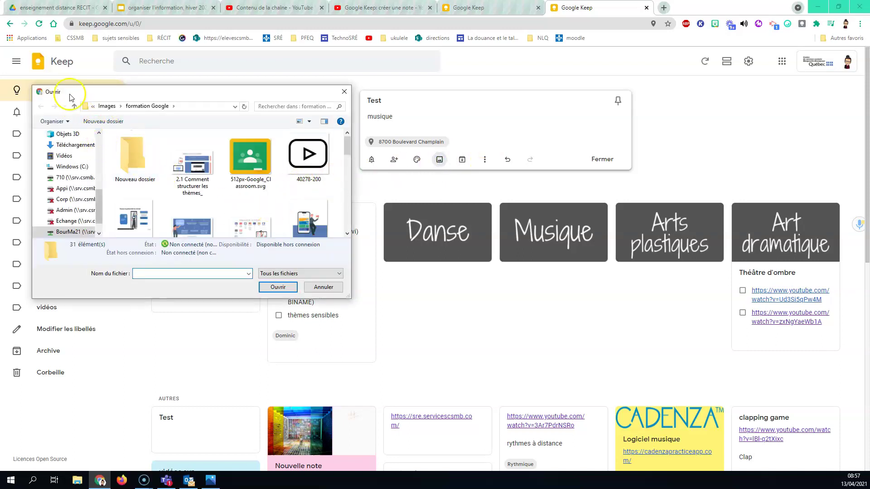
left_click(75, 107)
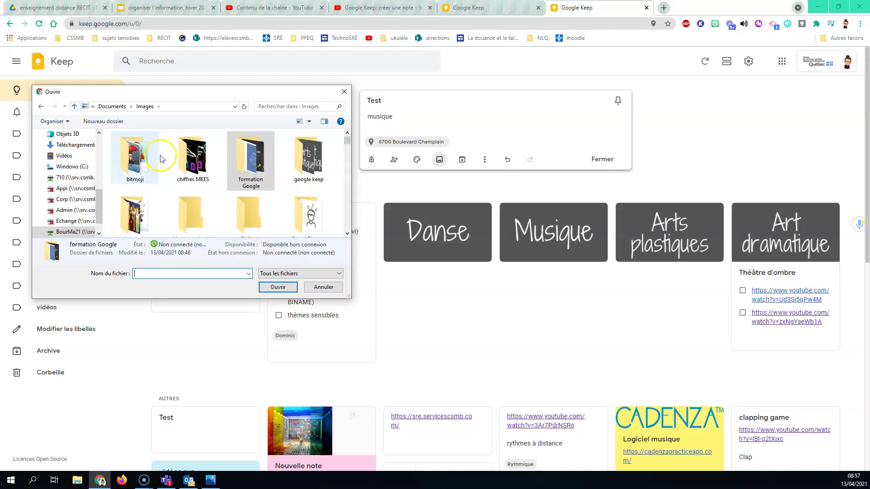
scroll(241, 180, "down", 3)
scroll(247, 213, "up", 2)
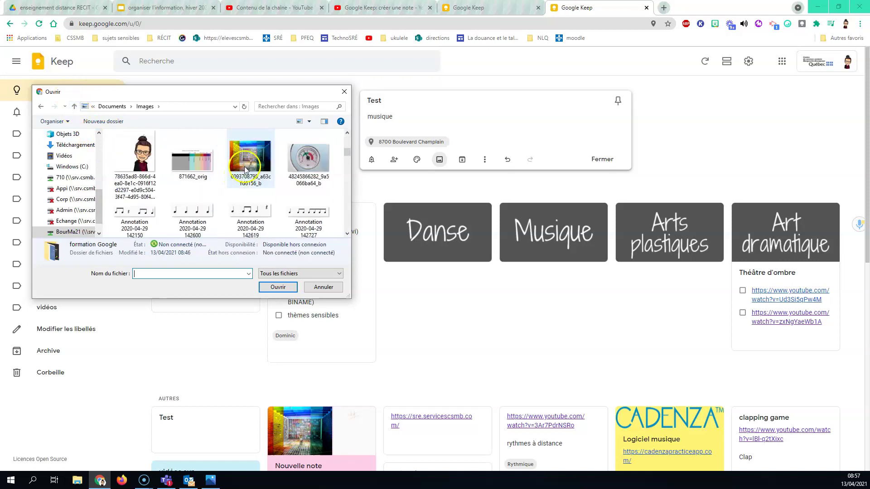
left_click(248, 218)
left_click(278, 287)
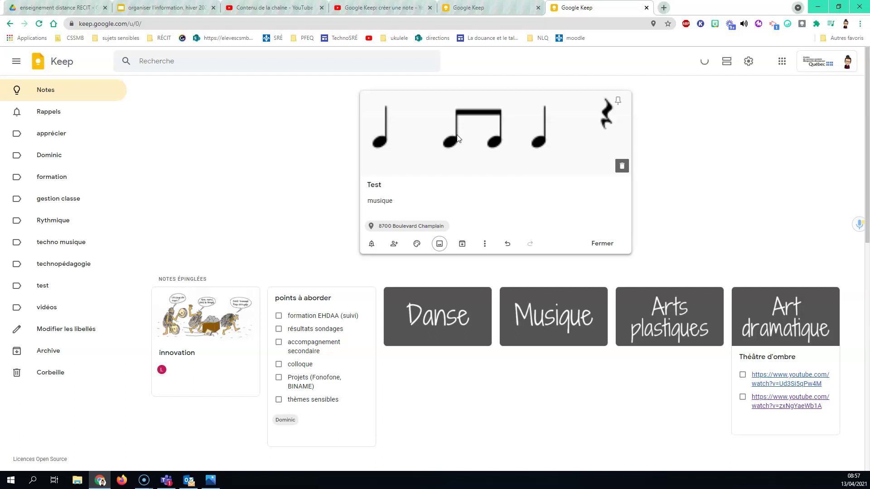
Close the Test note editor and scroll down the notes list.
left_click(463, 244)
scroll(472, 268, "down", 7)
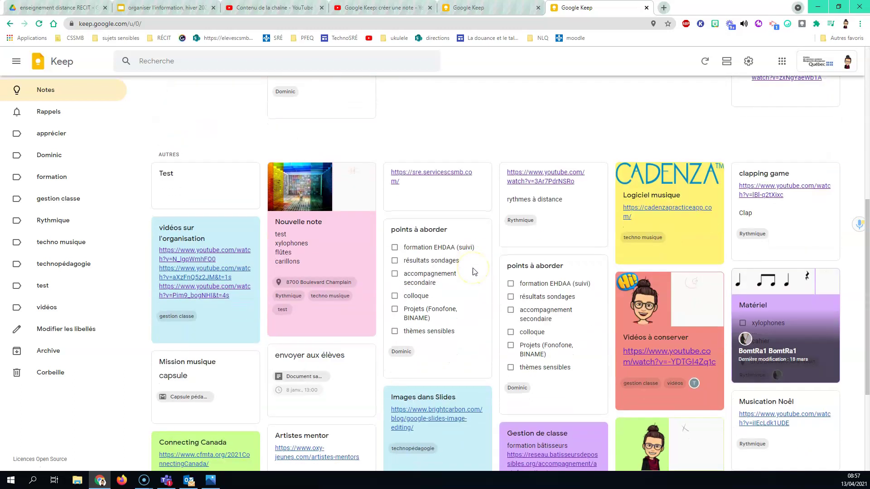
scroll(531, 334, "down", 3)
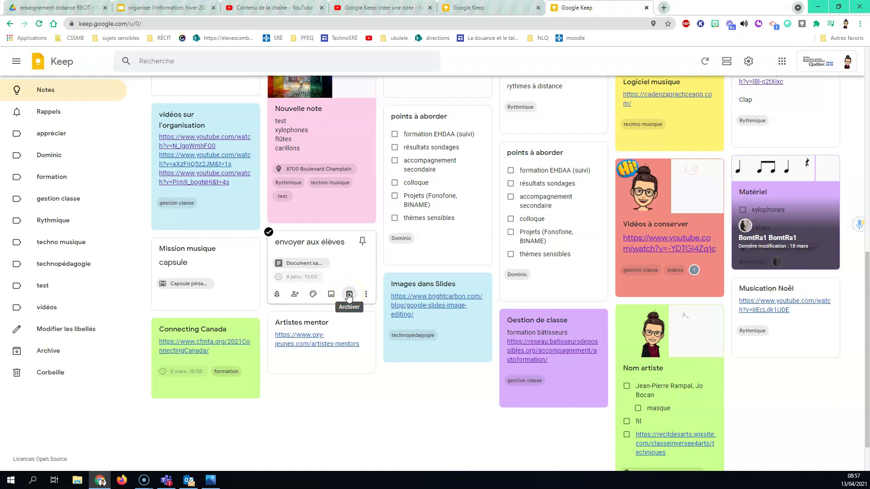
Archive the 'envoyer aux élèves' note, check the Archive view, then return to Notes.
left_click(349, 296)
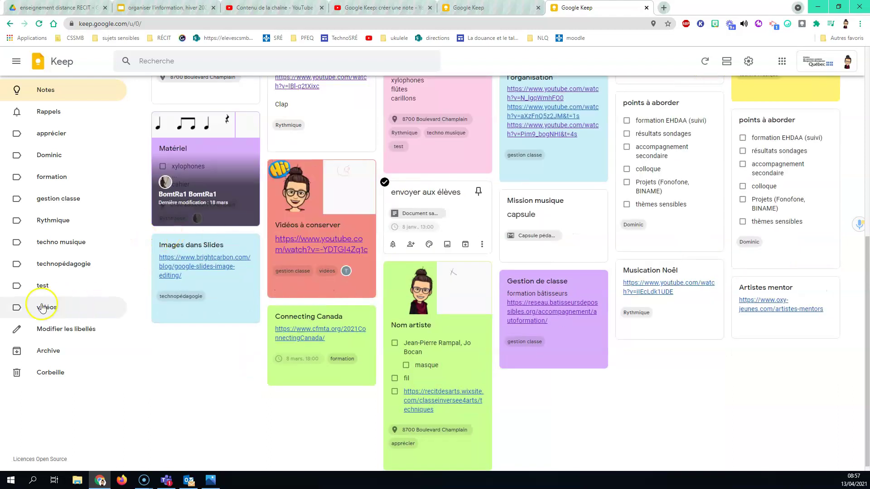
left_click(40, 356)
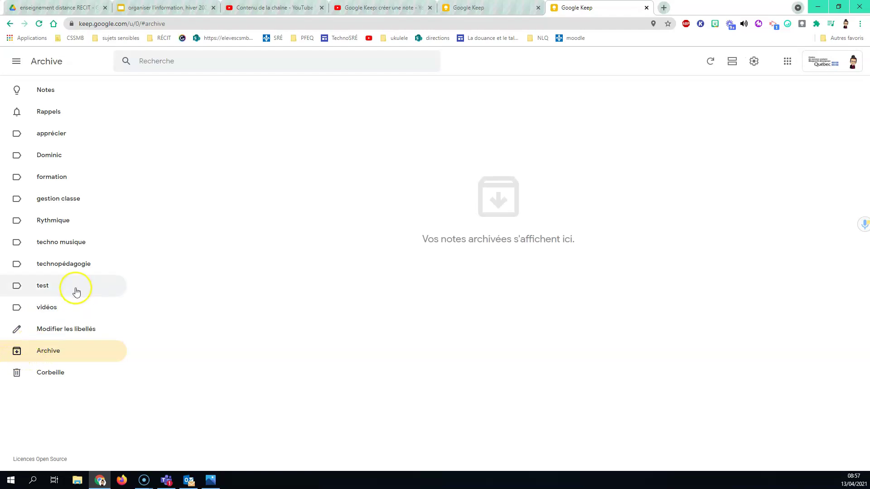
left_click(51, 99)
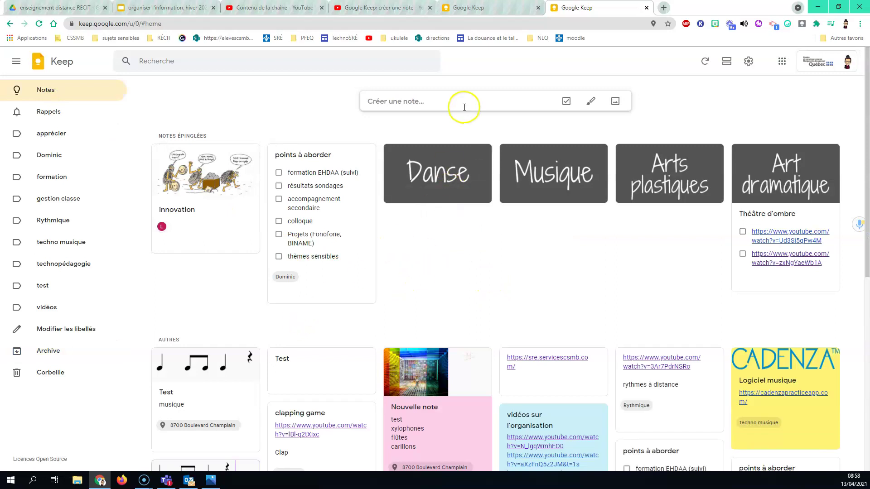
Dismiss an accidentally opened empty note and scroll down to the Test note.
left_click(395, 101)
left_click(456, 311)
scroll(169, 399, "down", 3)
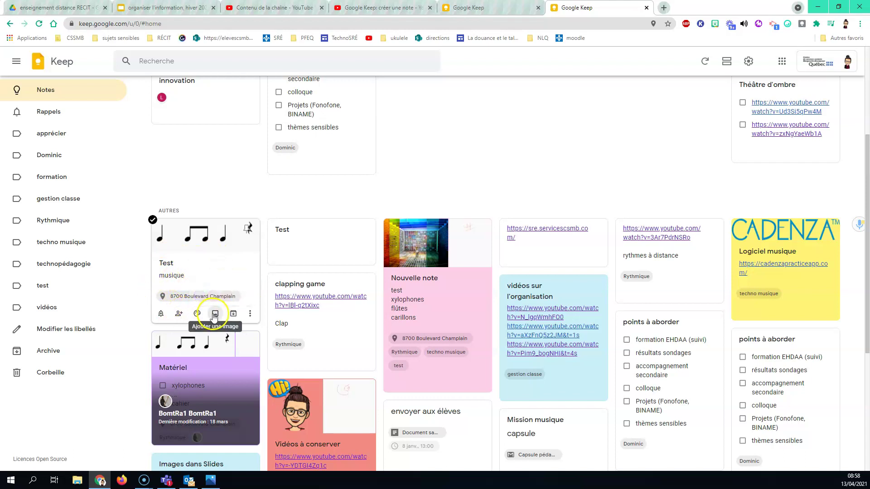
scroll(239, 318, "down", 1)
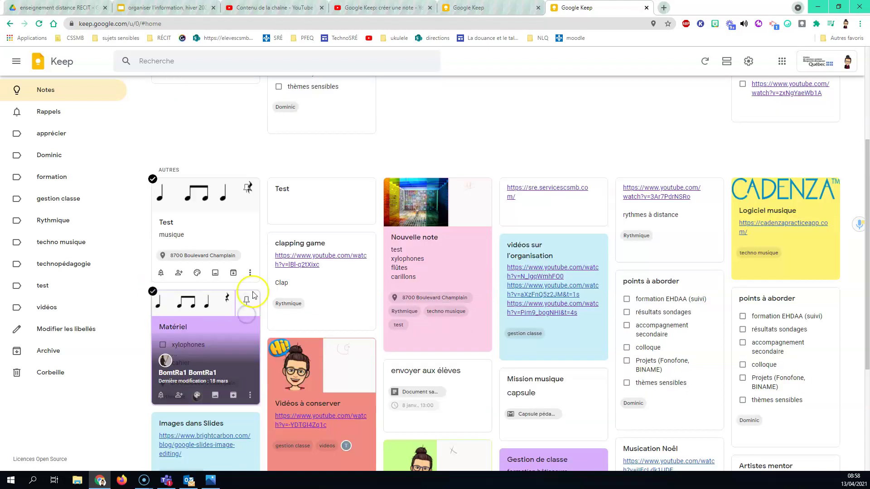
Label the Test note gestion classe, Rythmique and technopédagogie.
left_click(252, 273)
left_click(268, 293)
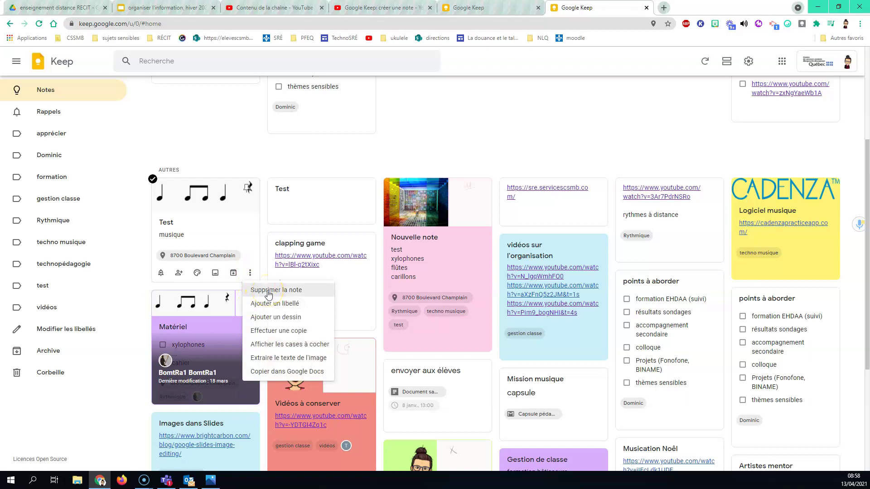
left_click(270, 304)
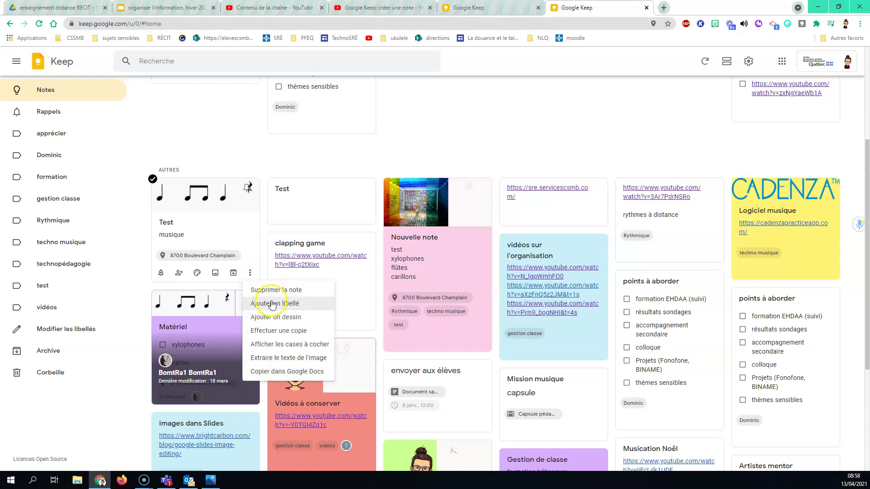
left_click(272, 304)
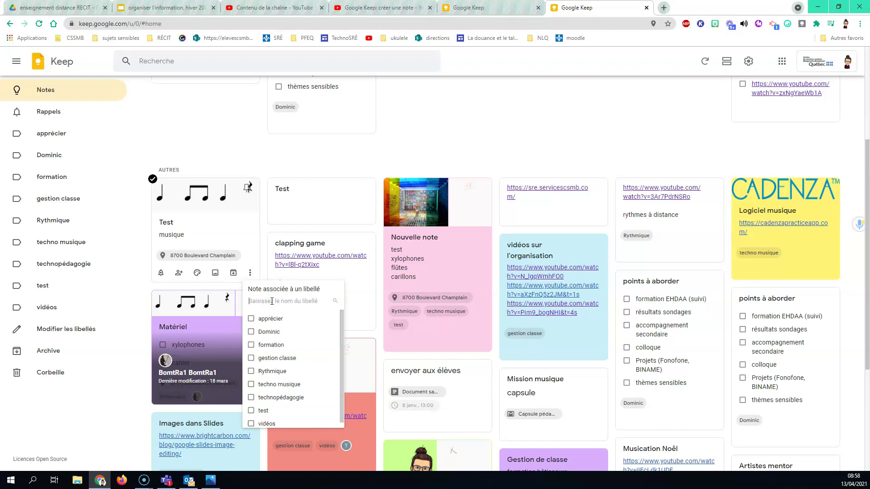
left_click(252, 359)
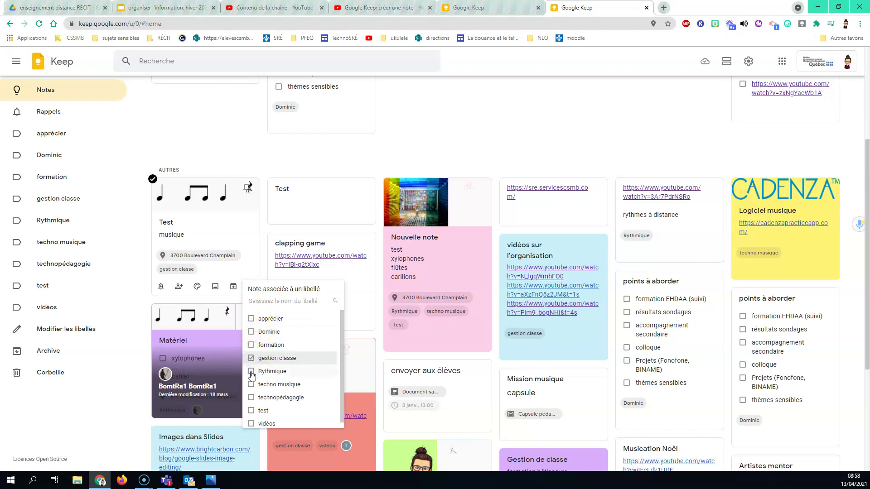
left_click(252, 372)
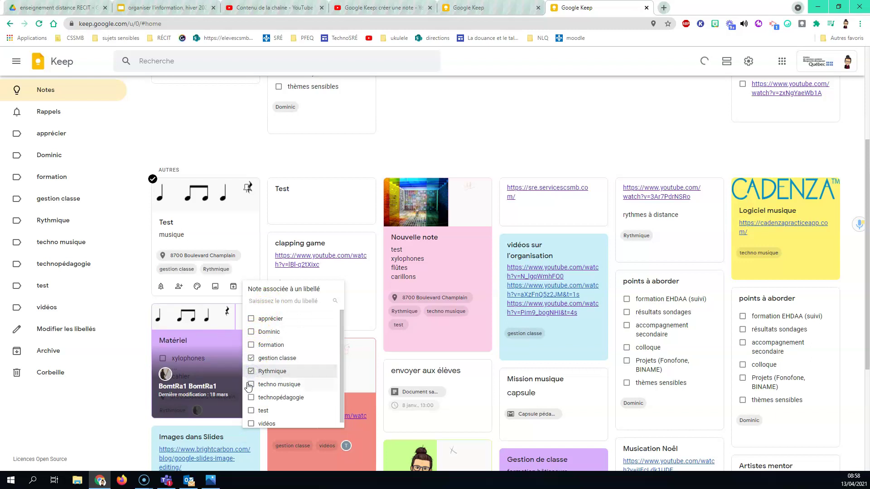
left_click(253, 398)
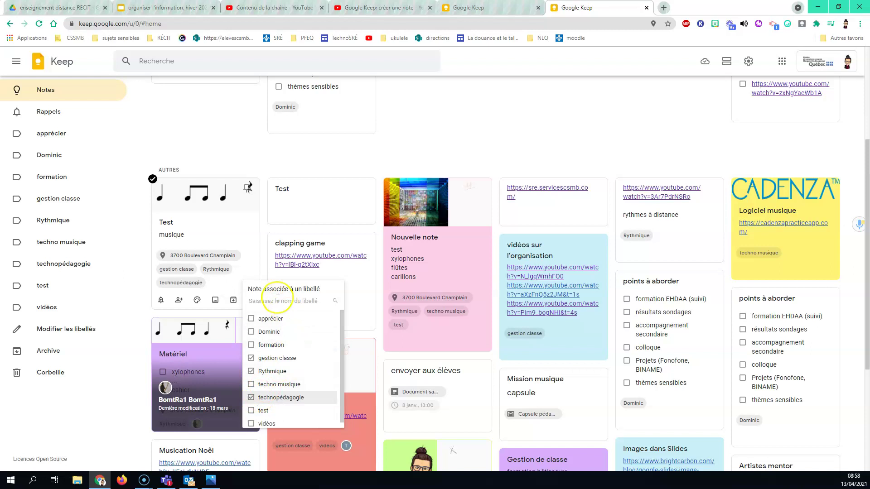
Create a new label 'test1' and apply it to the Test note.
left_click(260, 301)
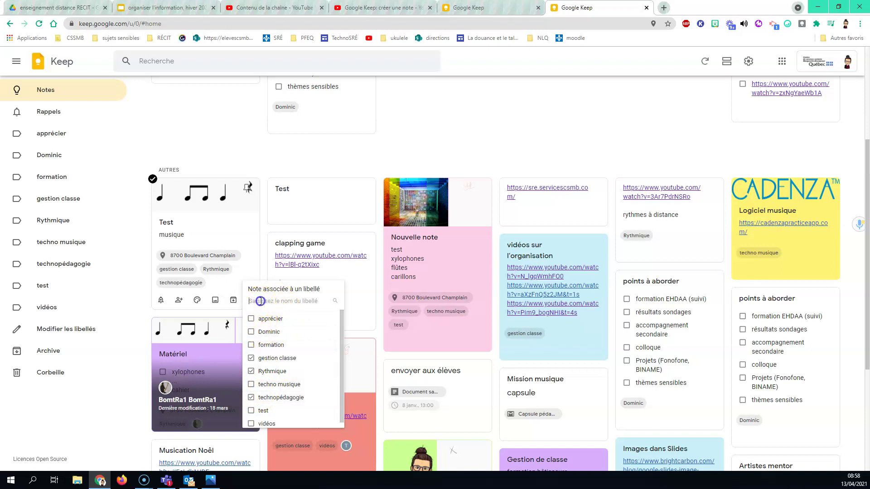
type("test")
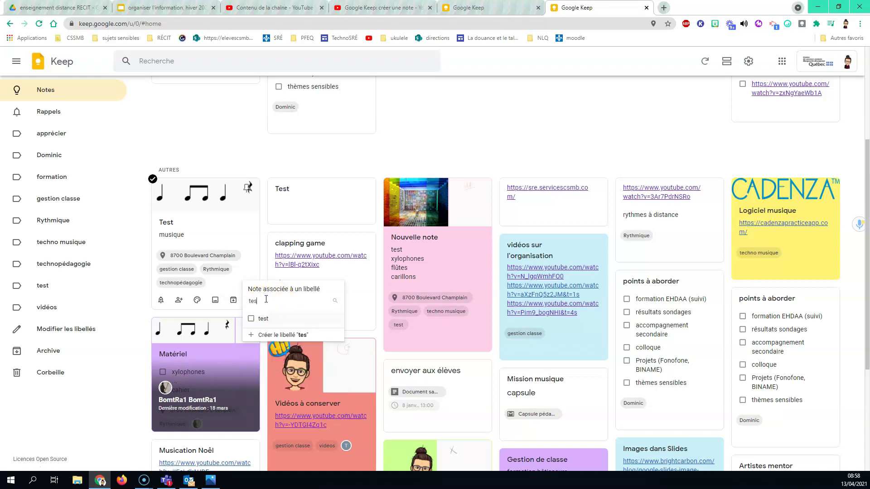
key("BackSpace")
key("BackSpace")
key("BackSpace")
type("e")
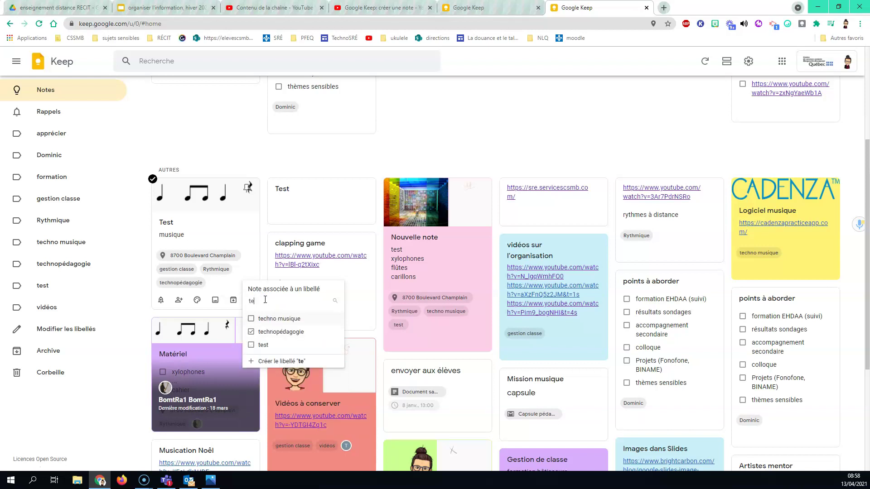
type("st1")
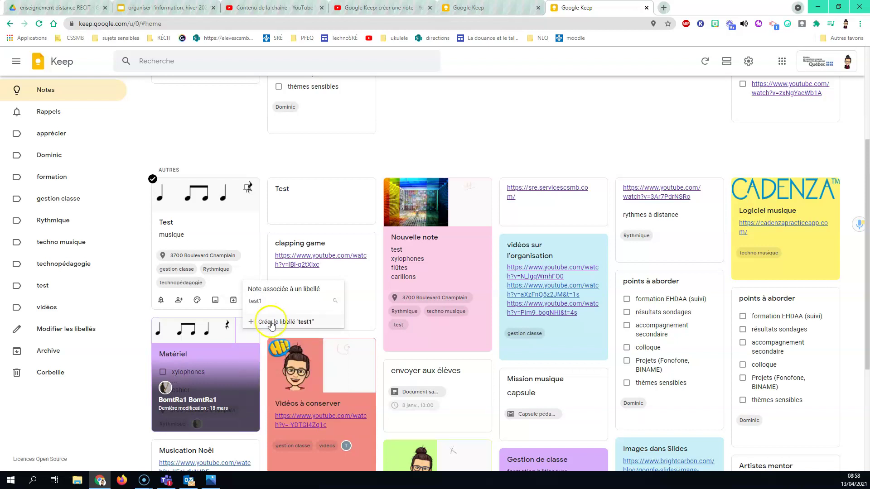
left_click(271, 322)
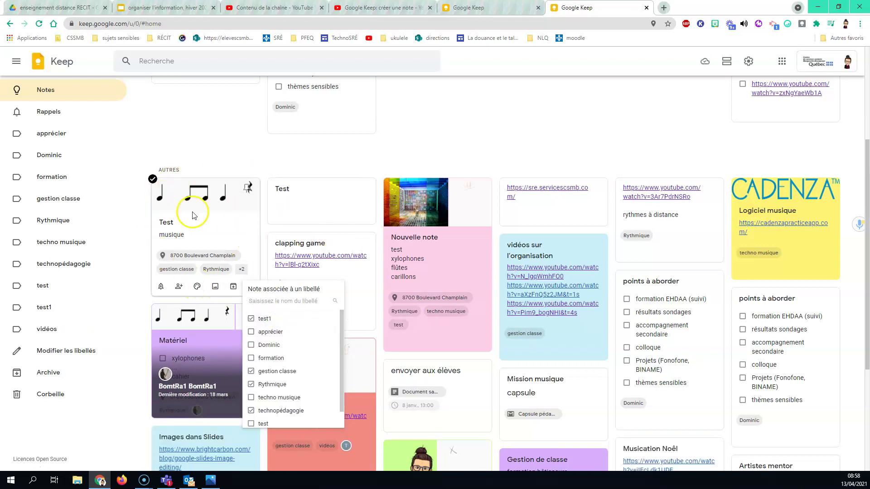
Close the label picker and browse the Rythmique and apprécier label views.
left_click(202, 151)
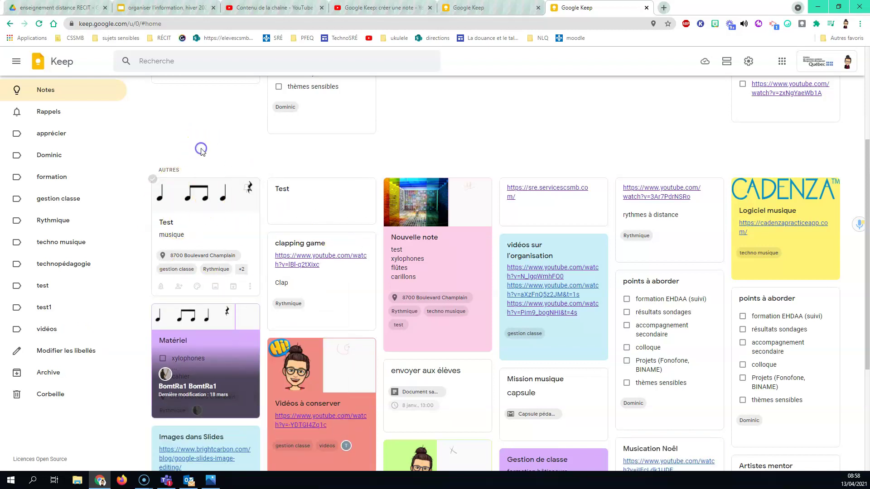
scroll(221, 234, "up", 2)
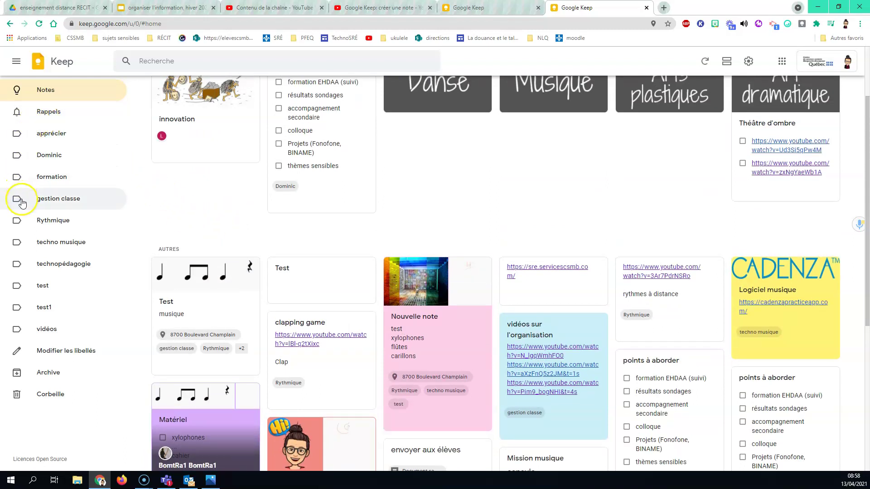
left_click(49, 227)
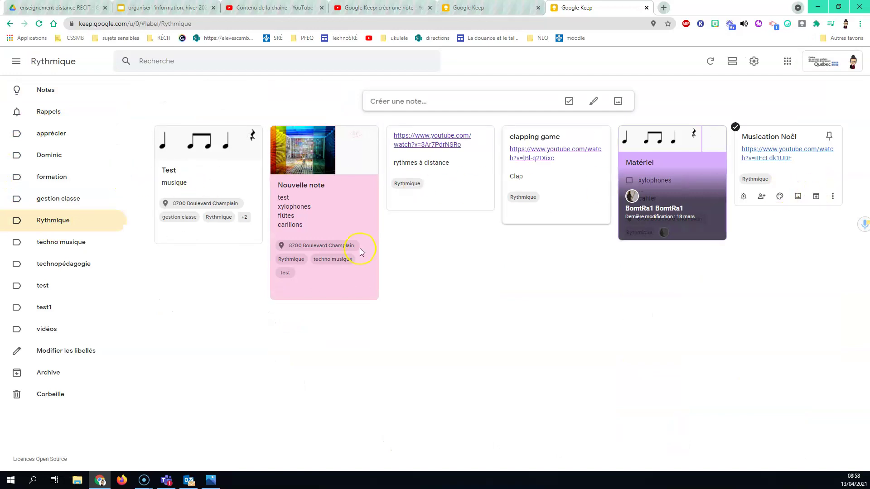
left_click(55, 140)
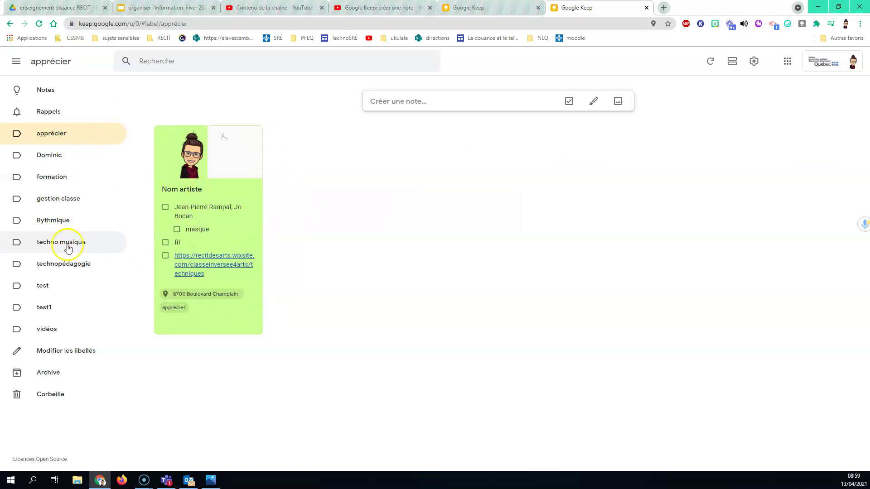
Return to the full notes list and bring up the Test note's extra options.
left_click(44, 89)
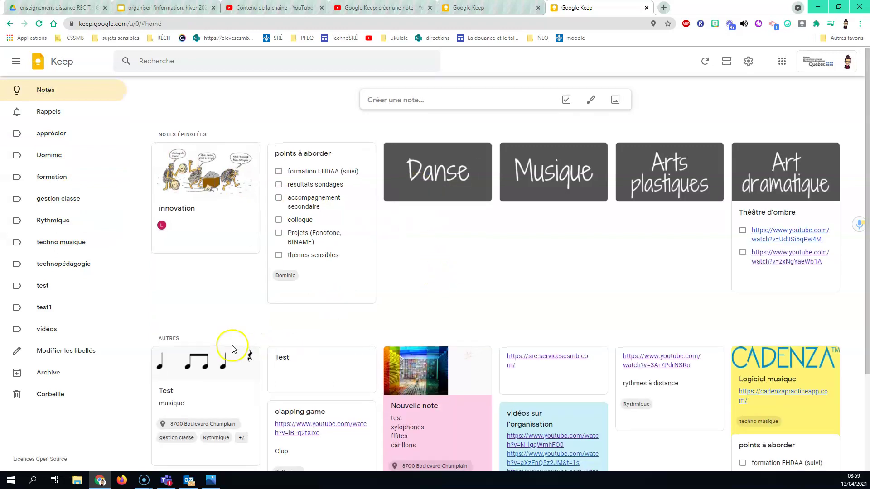
scroll(233, 349, "down", 2)
left_click(248, 358)
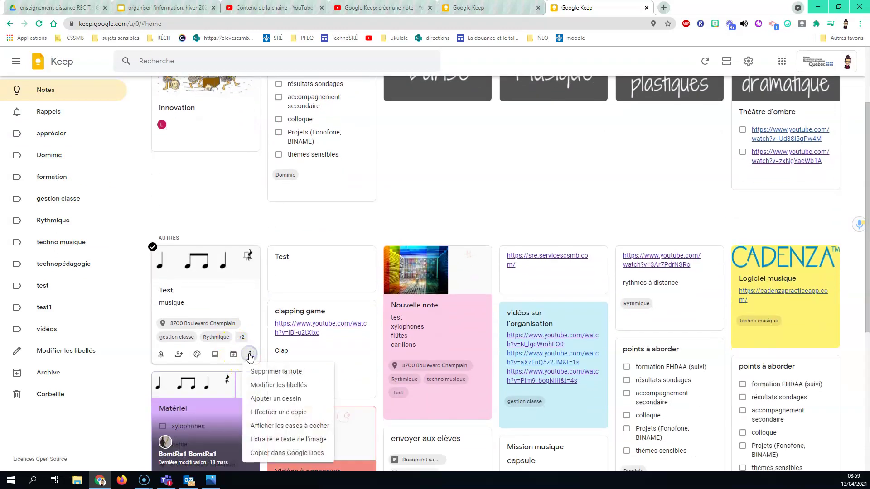
Add a new drawing to the Test note: a red loop crossed by an X.
left_click(268, 399)
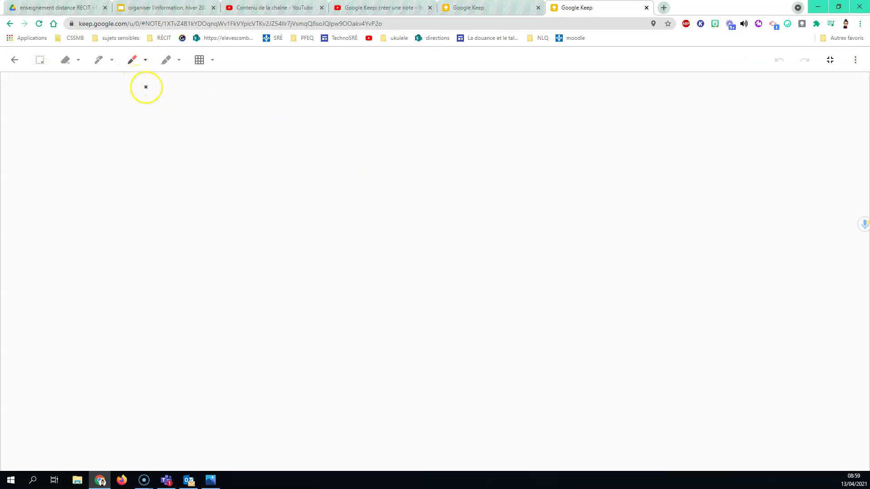
mouse_move(445, 194)
left_mouse_down()
mouse_move(371, 185)
mouse_move(446, 266)
mouse_move(464, 204)
left_mouse_up()
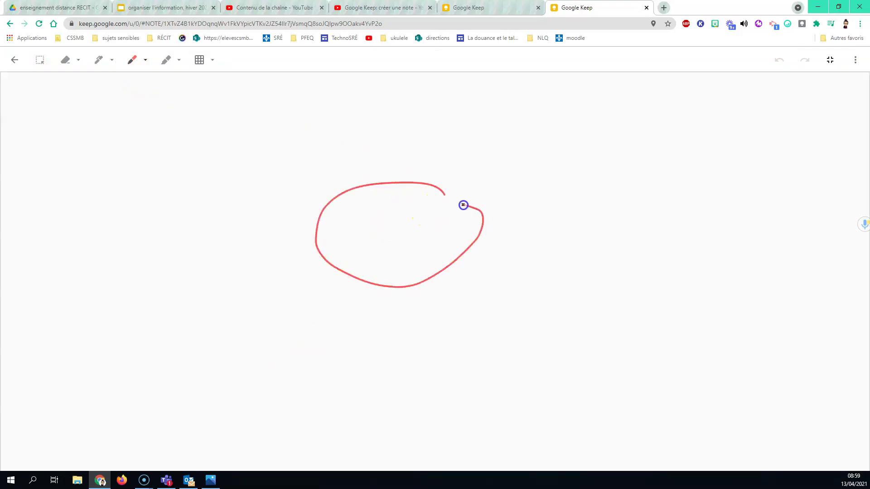
left_click_drag(348, 165, 480, 400)
left_click_drag(332, 372, 511, 130)
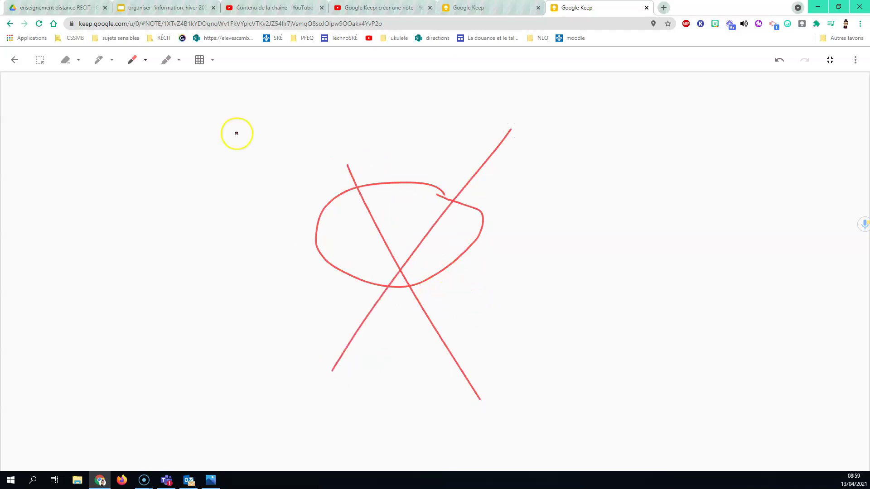
left_click(15, 60)
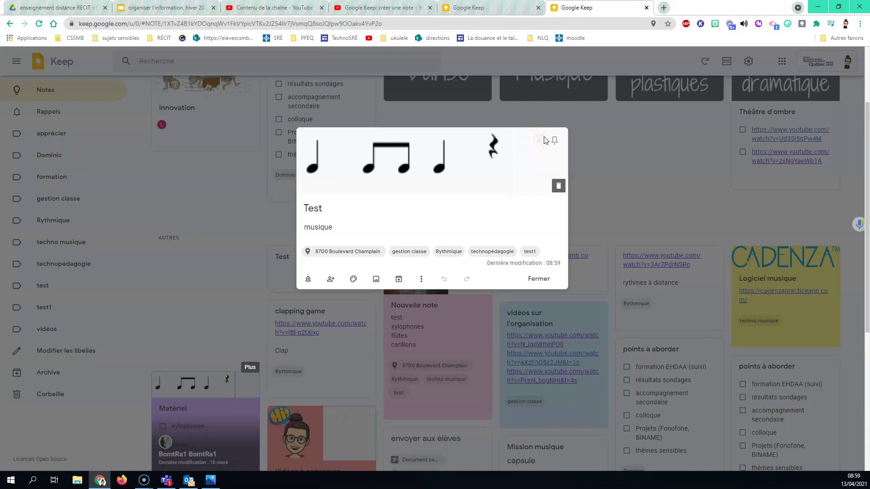
Show checkboxes on the Test note, turning its lines into a checklist.
left_click(423, 278)
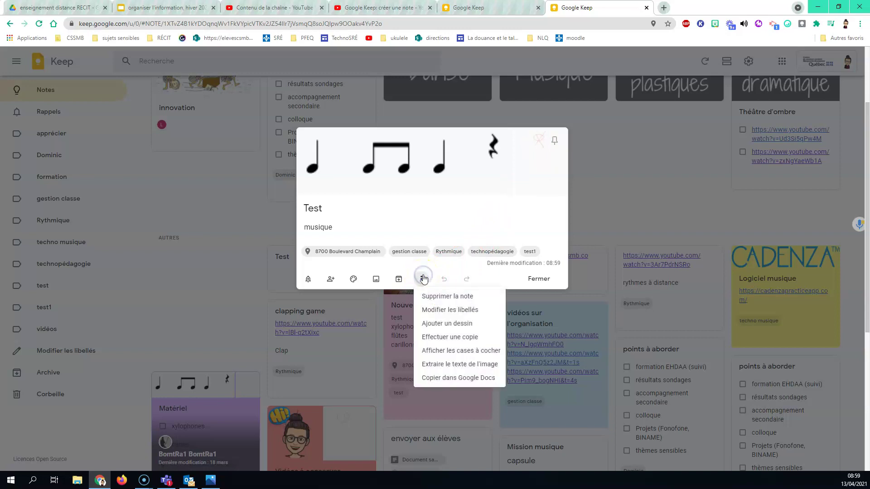
left_click(440, 338)
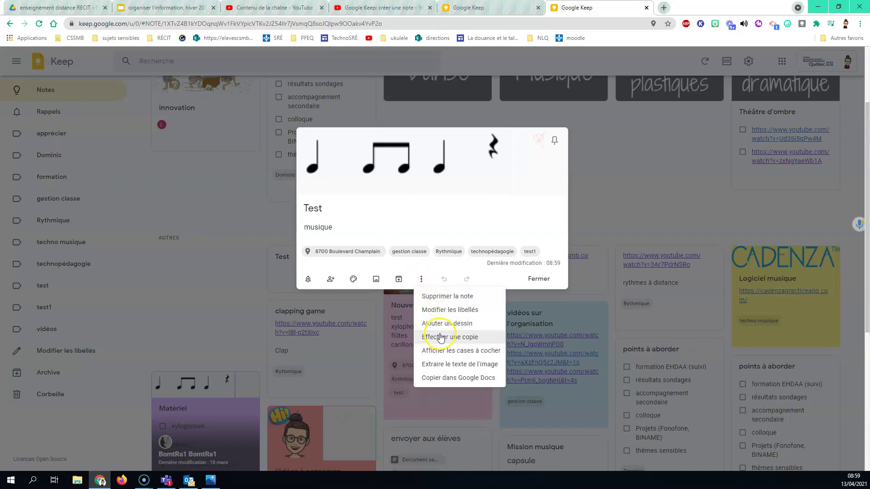
left_click(445, 356)
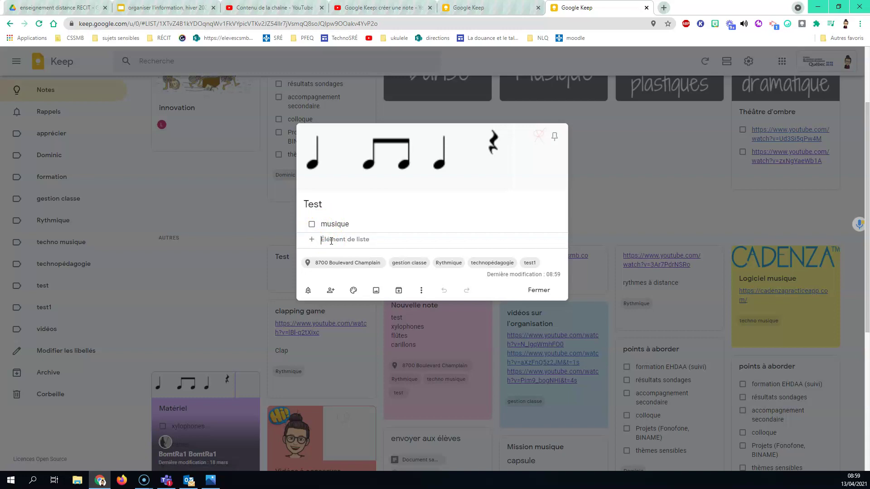
Add xylophones, flûtes and carillon as checklist items and tick carillon as done.
left_click(331, 241)
type("xylop")
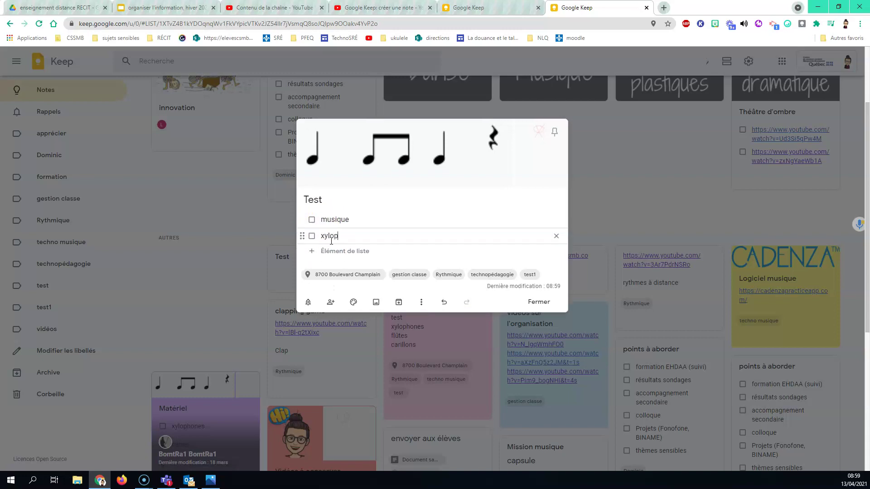
type("hones")
key("Return")
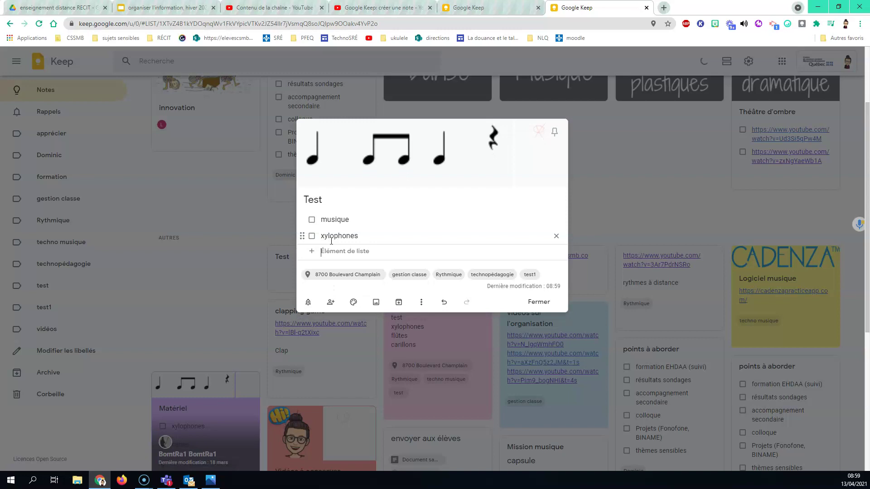
type("flûtes")
key("Return")
type("carl")
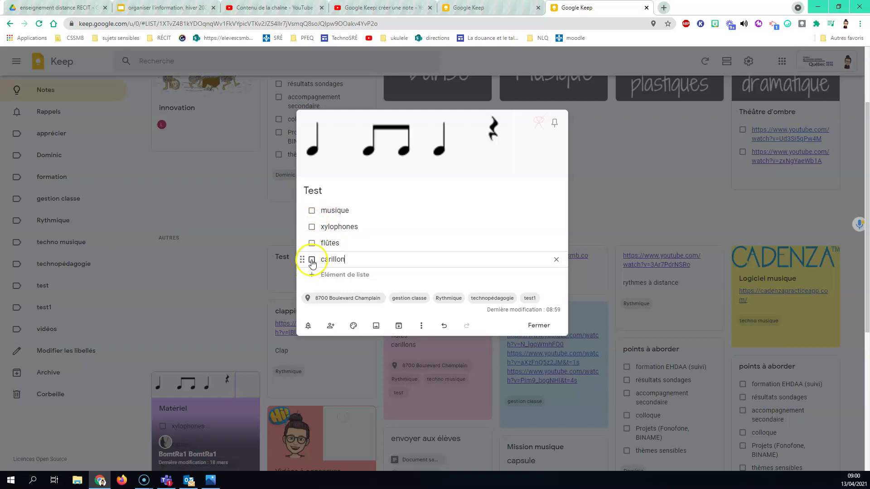
left_click(311, 260)
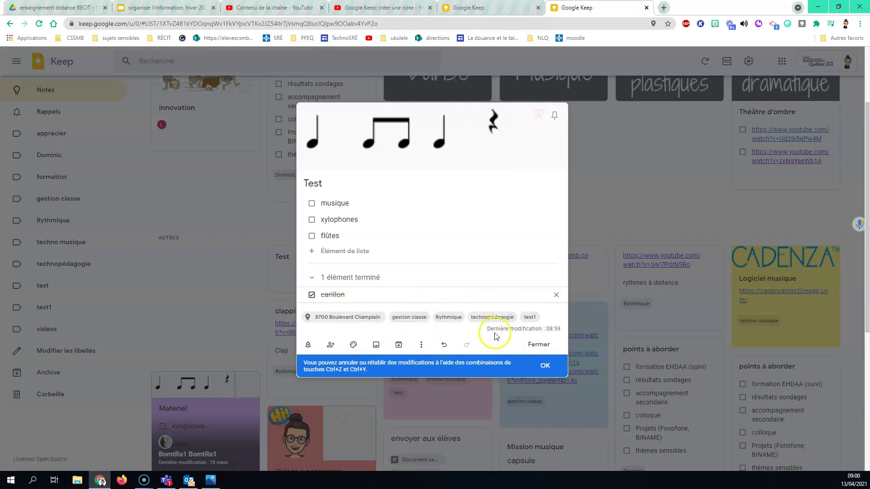
Hide the checkboxes, keeping the checked carillon item as a plain line.
left_click(422, 348)
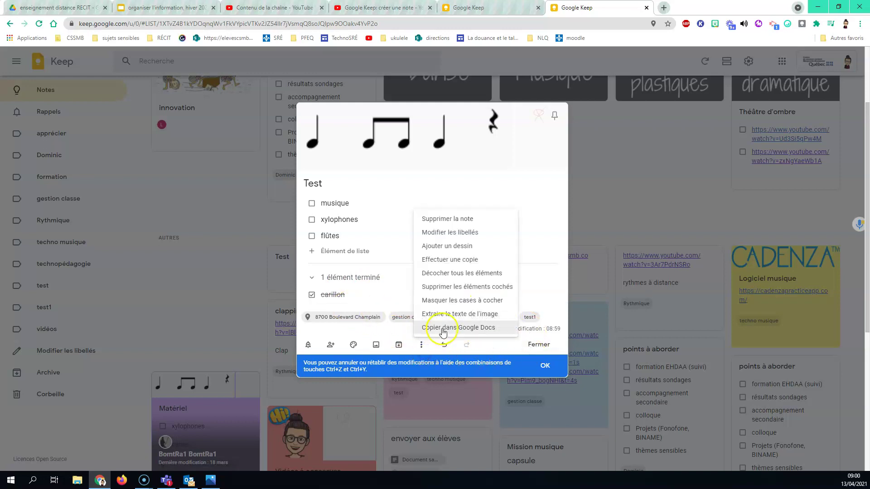
left_click(455, 307)
left_click(487, 267)
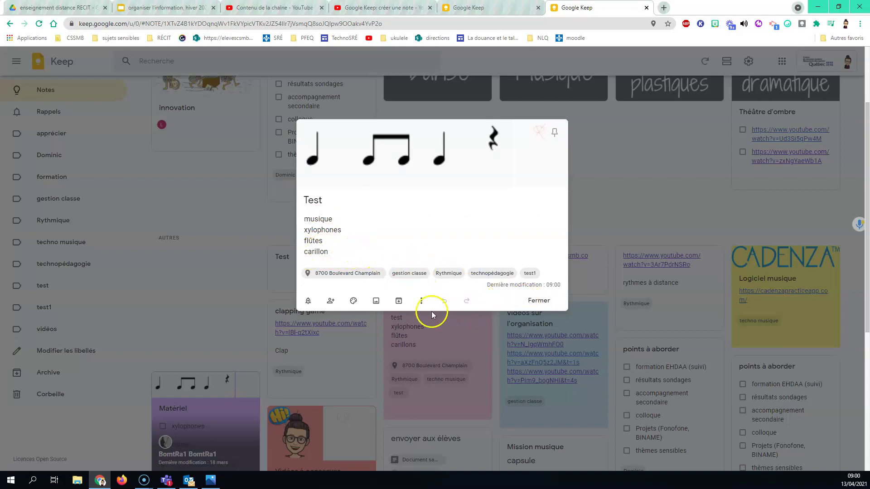
Close the Test note and bring up the extra options on its card.
left_click(419, 301)
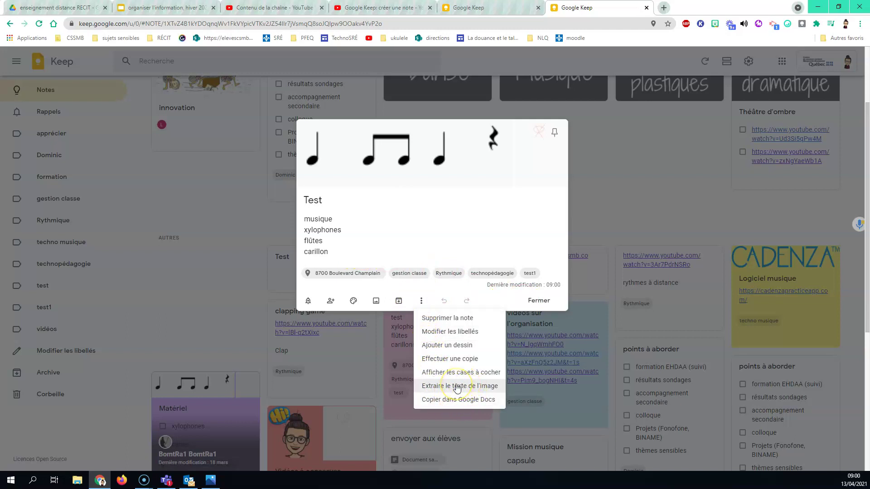
left_click(538, 302)
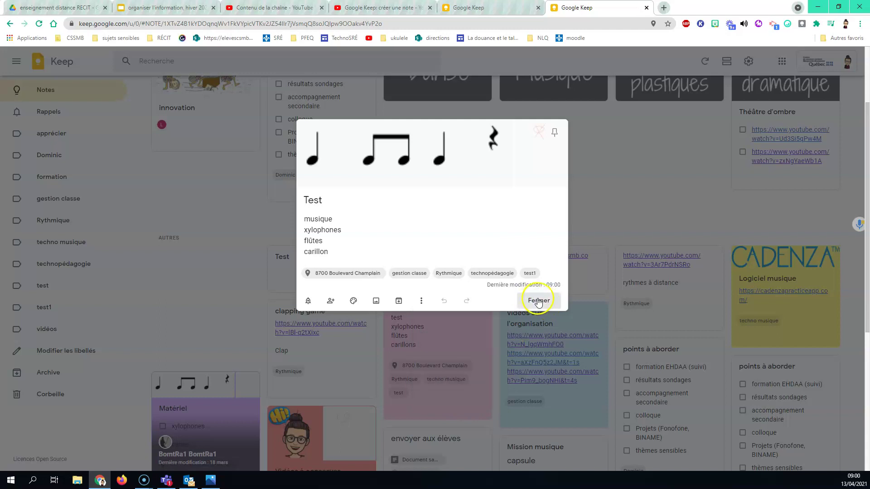
left_click(538, 301)
left_click(248, 373)
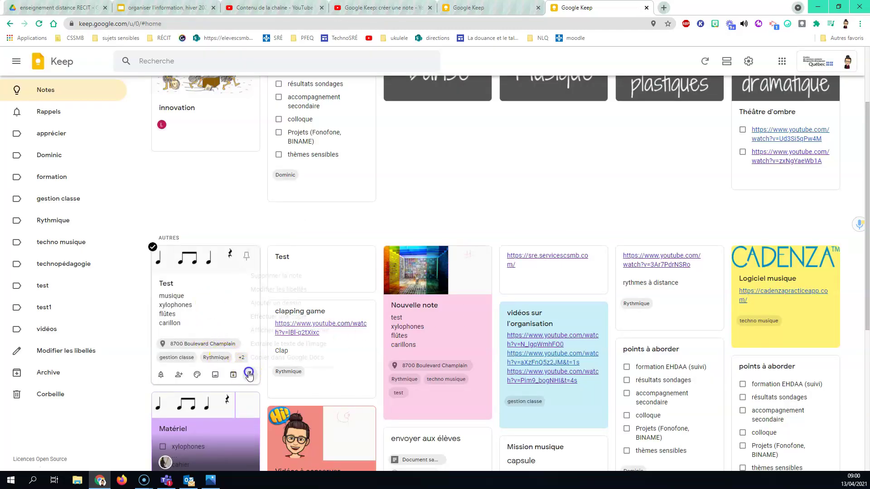
left_click(249, 374)
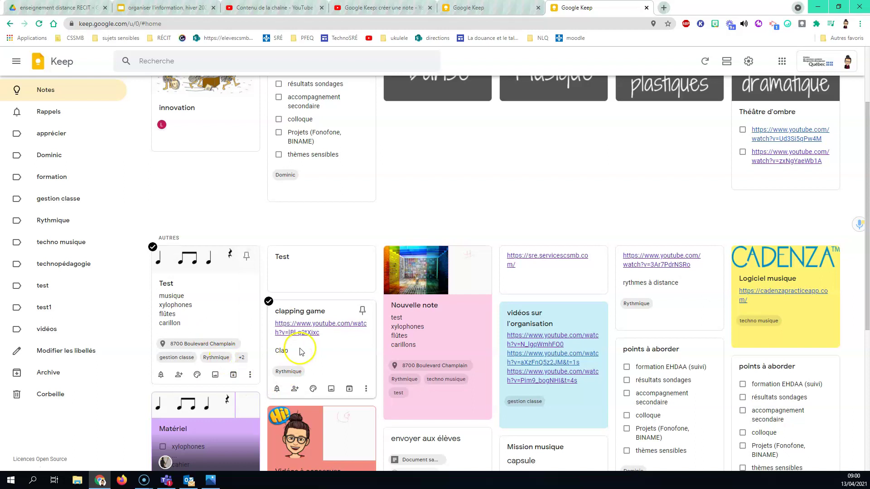
left_click(247, 257)
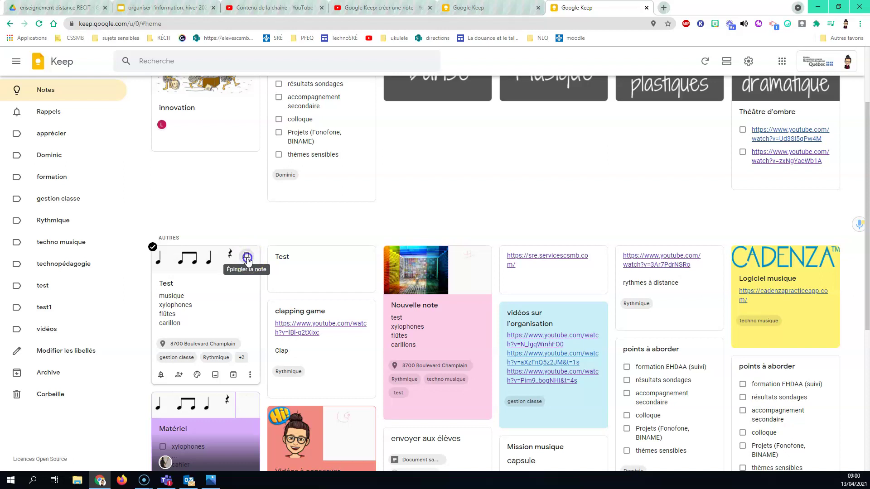
scroll(247, 245, "up", 3)
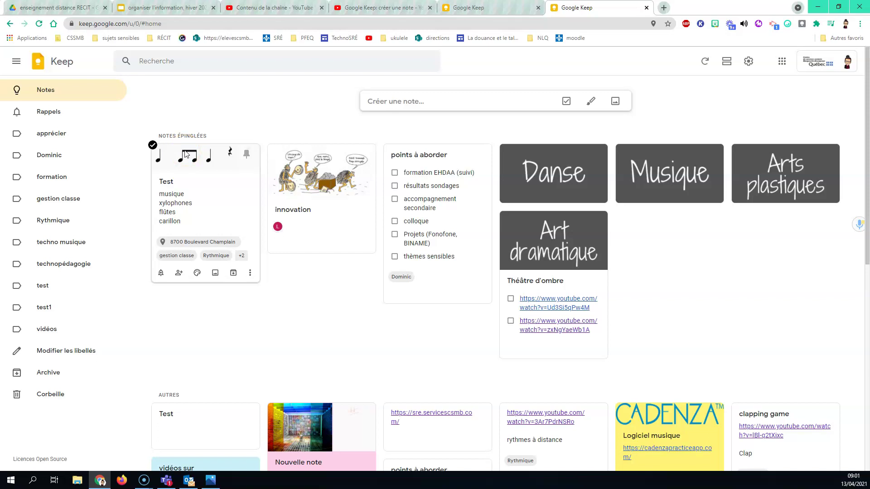
left_click(188, 165)
left_click(249, 154)
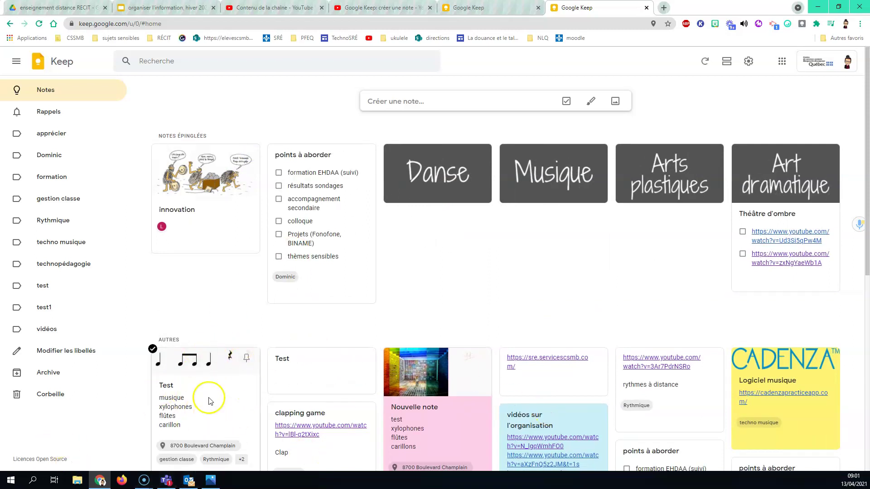
Drag the Test note card to the fourth slot of the Autres grid.
scroll(209, 401, "down", 1)
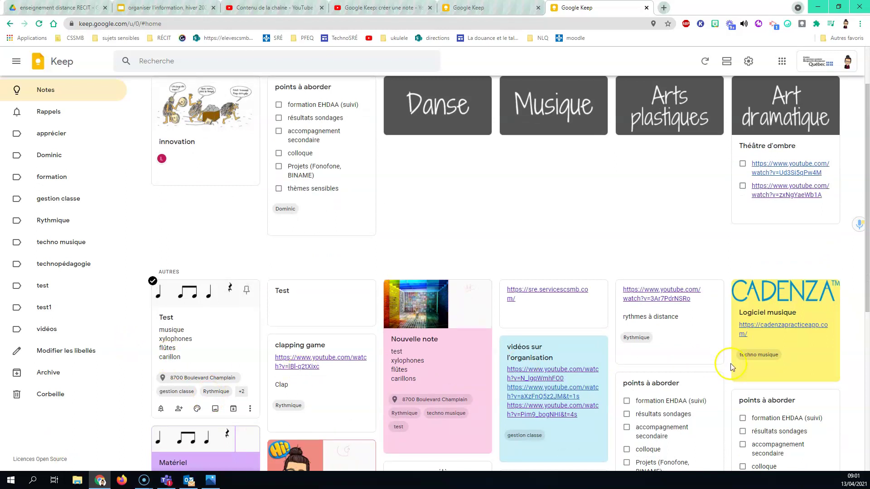
scroll(333, 334, "up", 1)
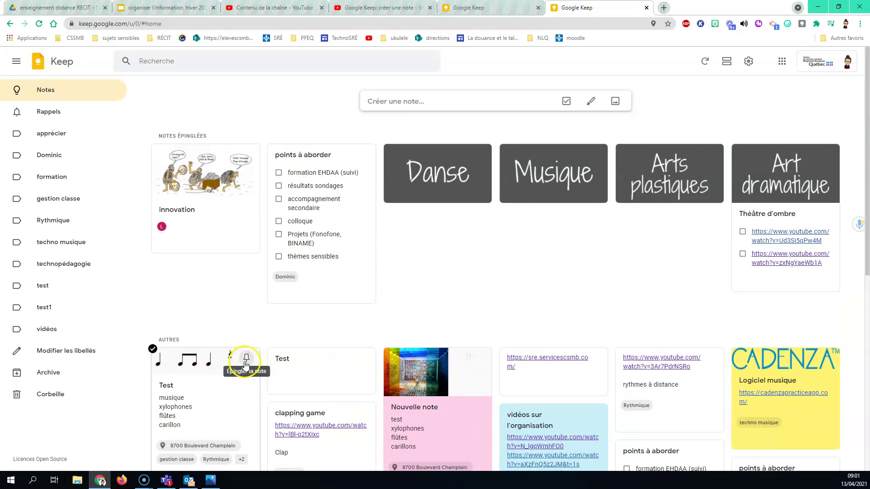
scroll(230, 369, "down", 3)
left_click_drag(202, 266, 546, 278)
mouse_move(198, 357)
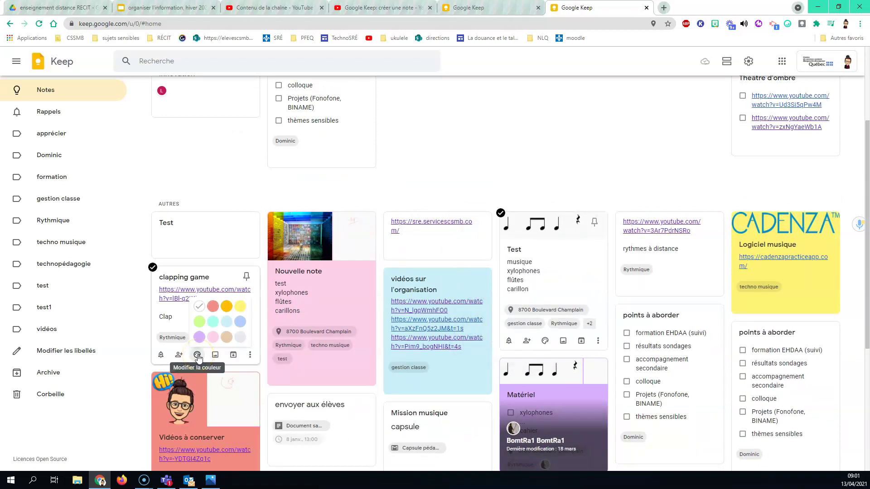
scroll(161, 326, "up", 3)
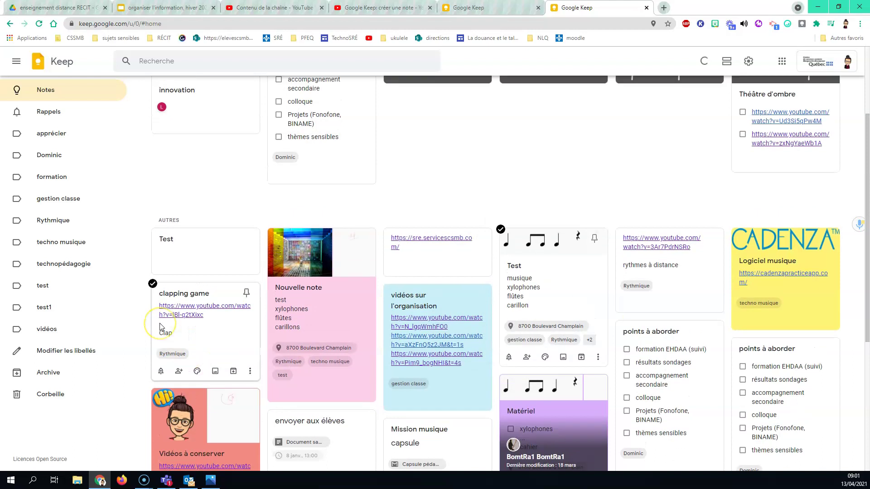
scroll(161, 326, "up", 1)
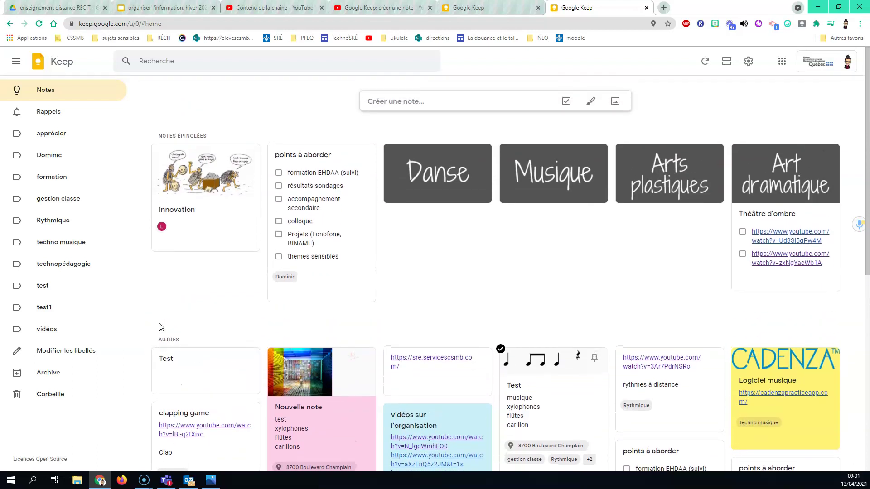